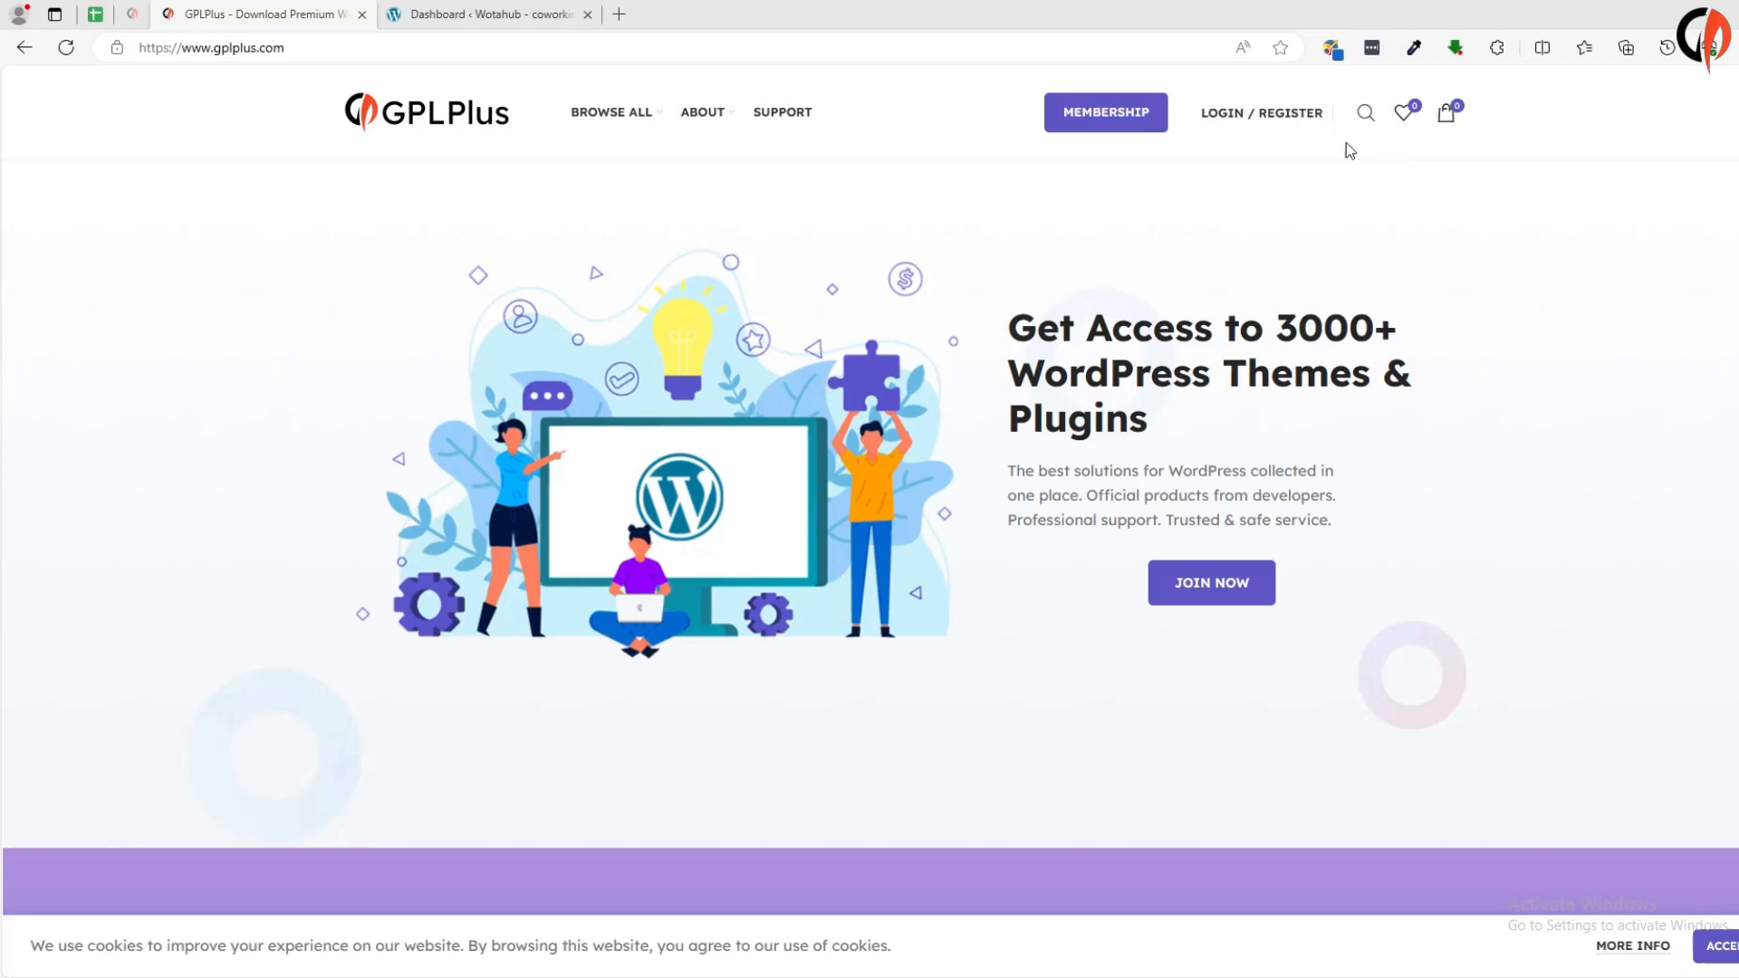
Search the GPLPlus store for "Future" and open the Future – AI Agency & Technology WordPress Theme product page
left_click(1366, 114)
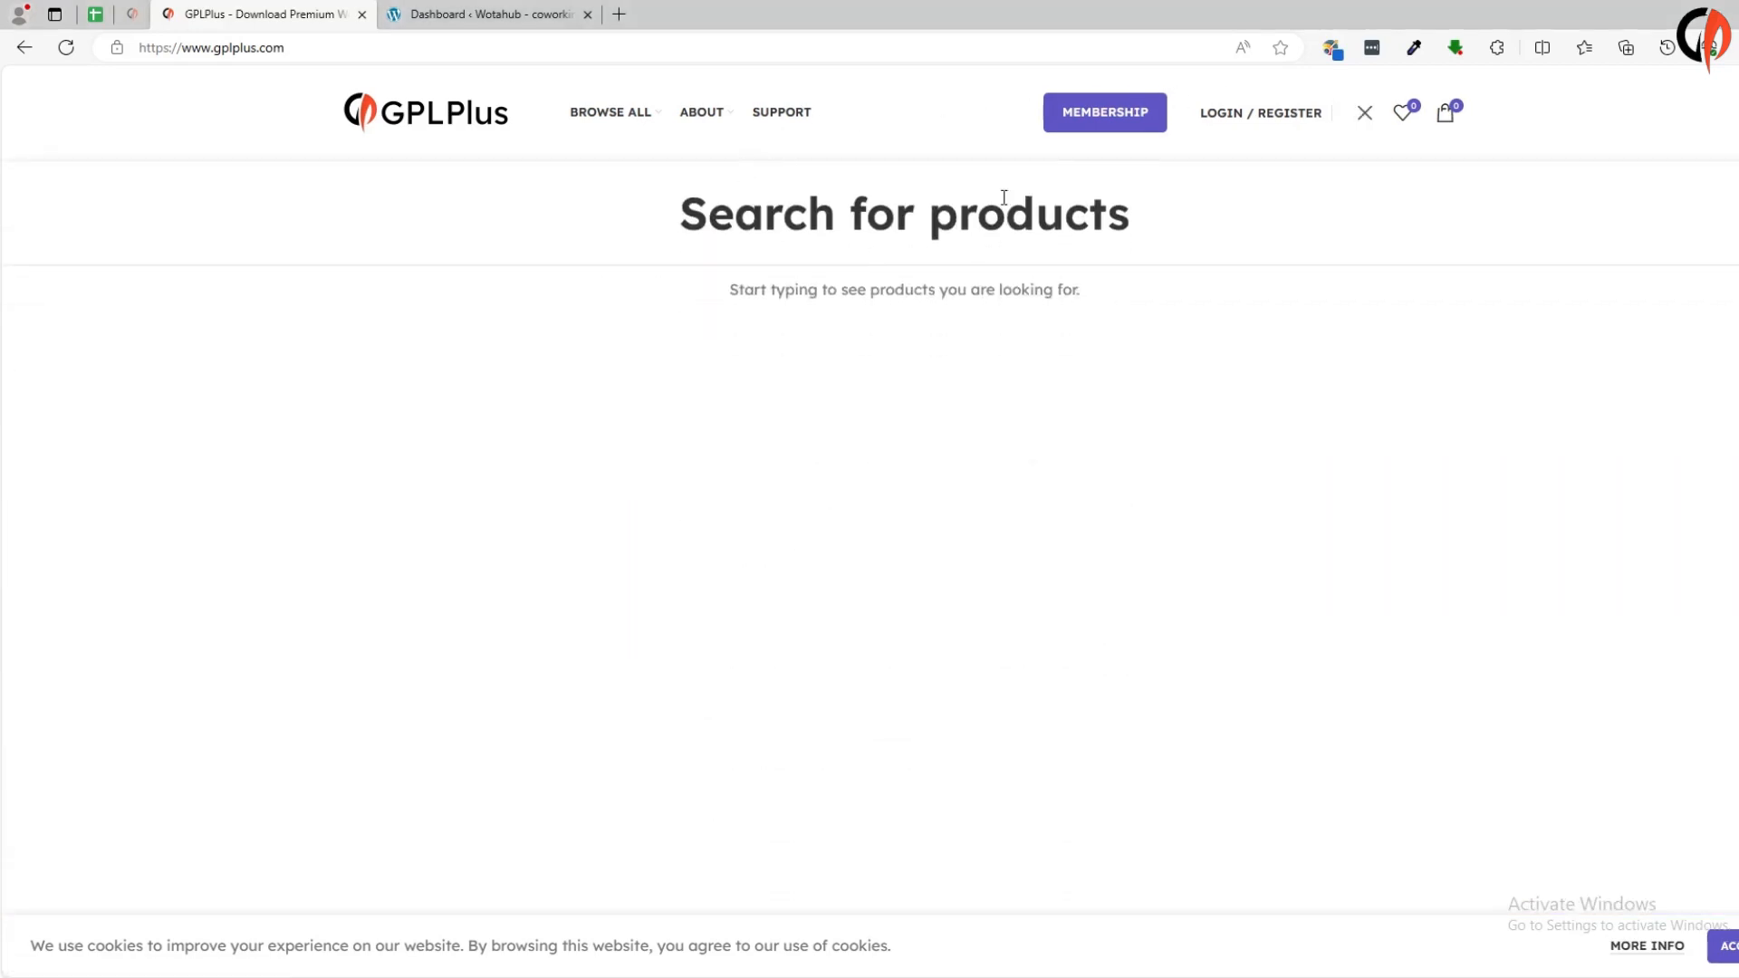
type("Future")
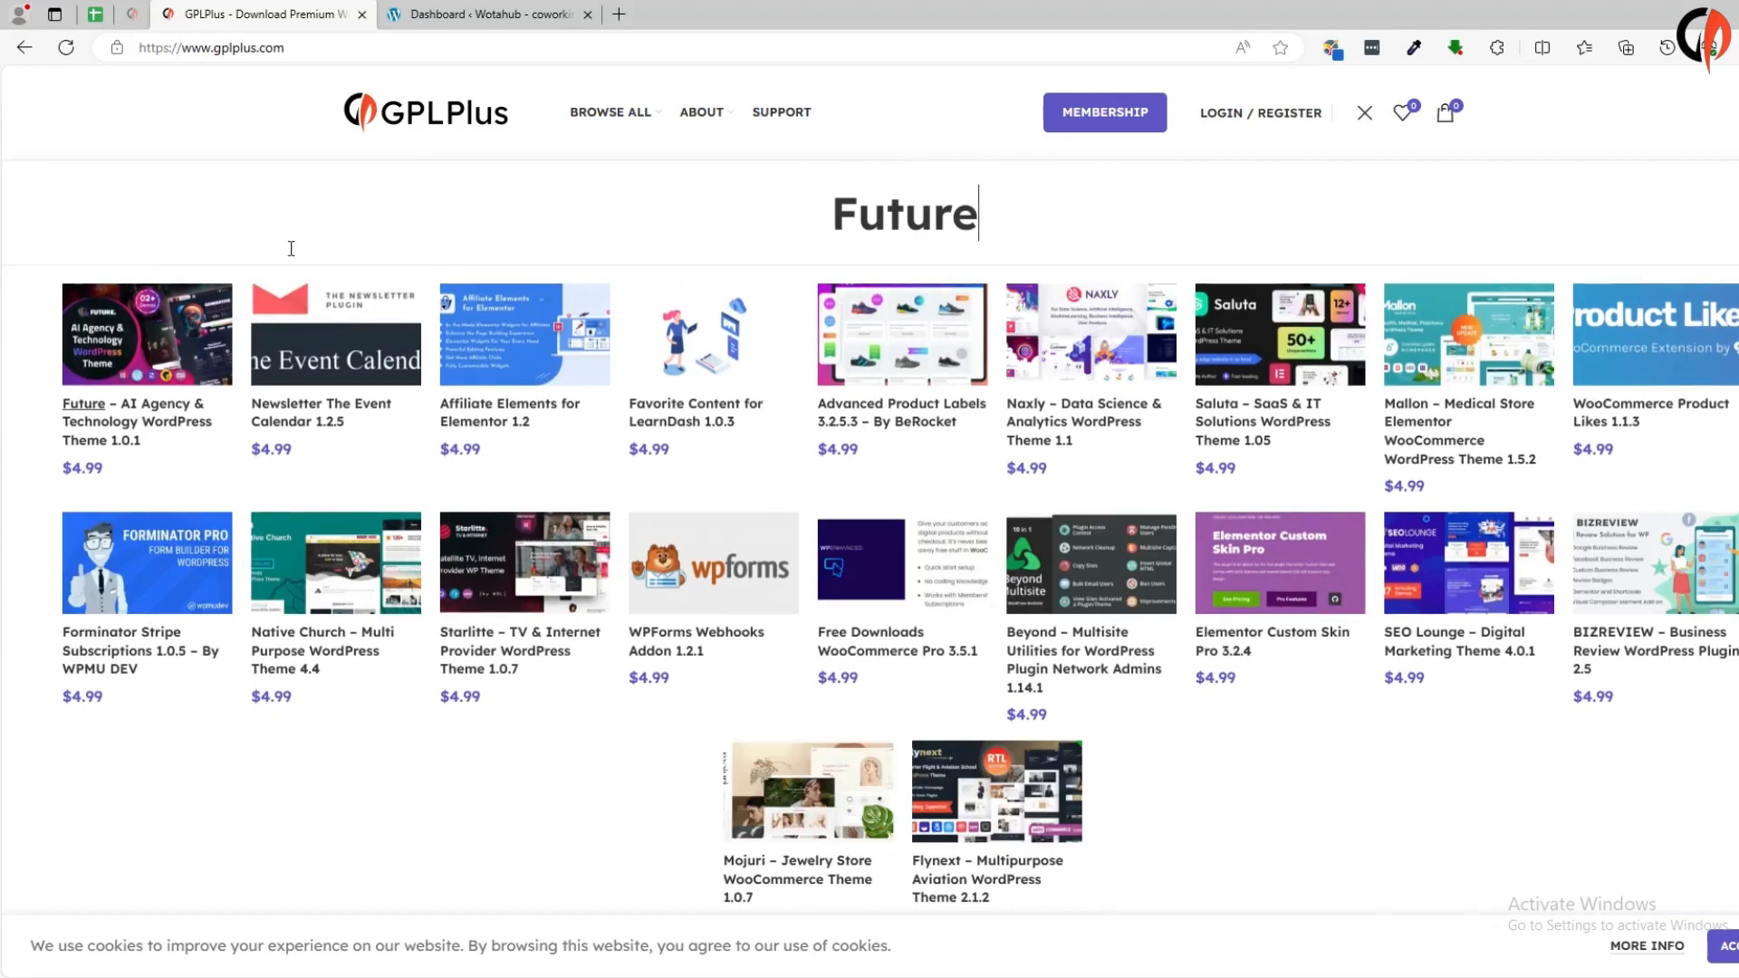
left_click(160, 347)
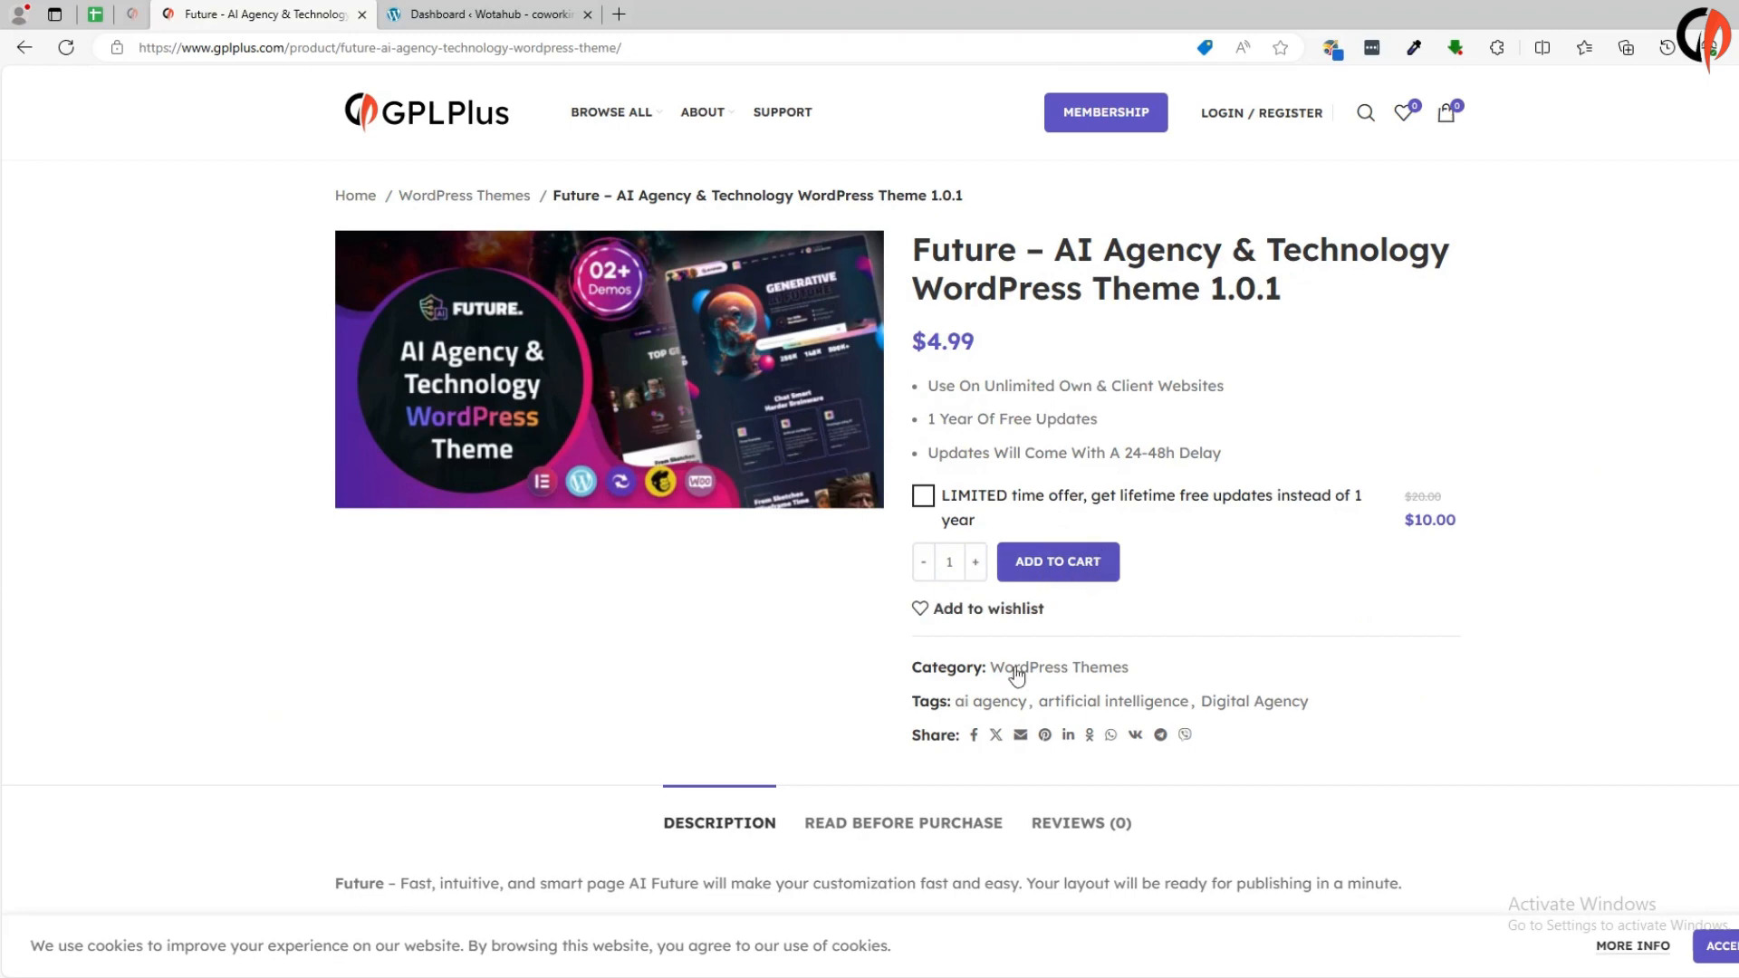
In File Explorer, extract the CX-future-ai-agency-technology-wordpress-theme.1.0.1 archive into its own desktop folder and open future-wp-package-v.1.0.1 inside it
key("alt+Tab")
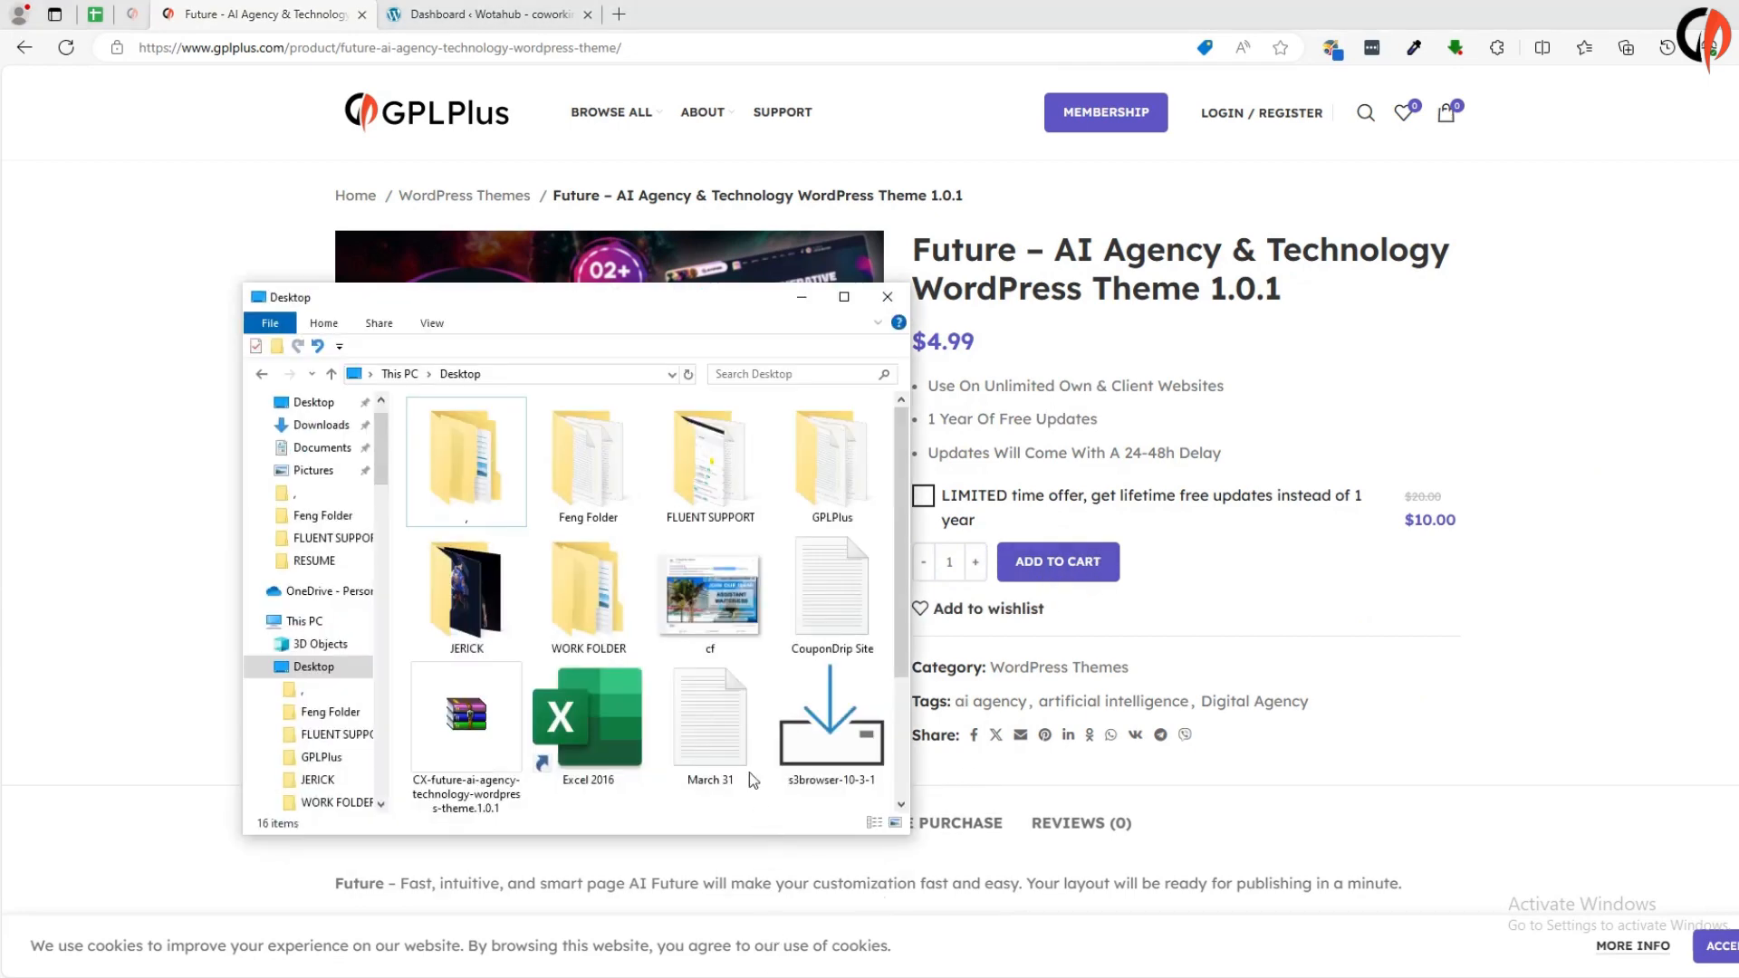
right_click(464, 756)
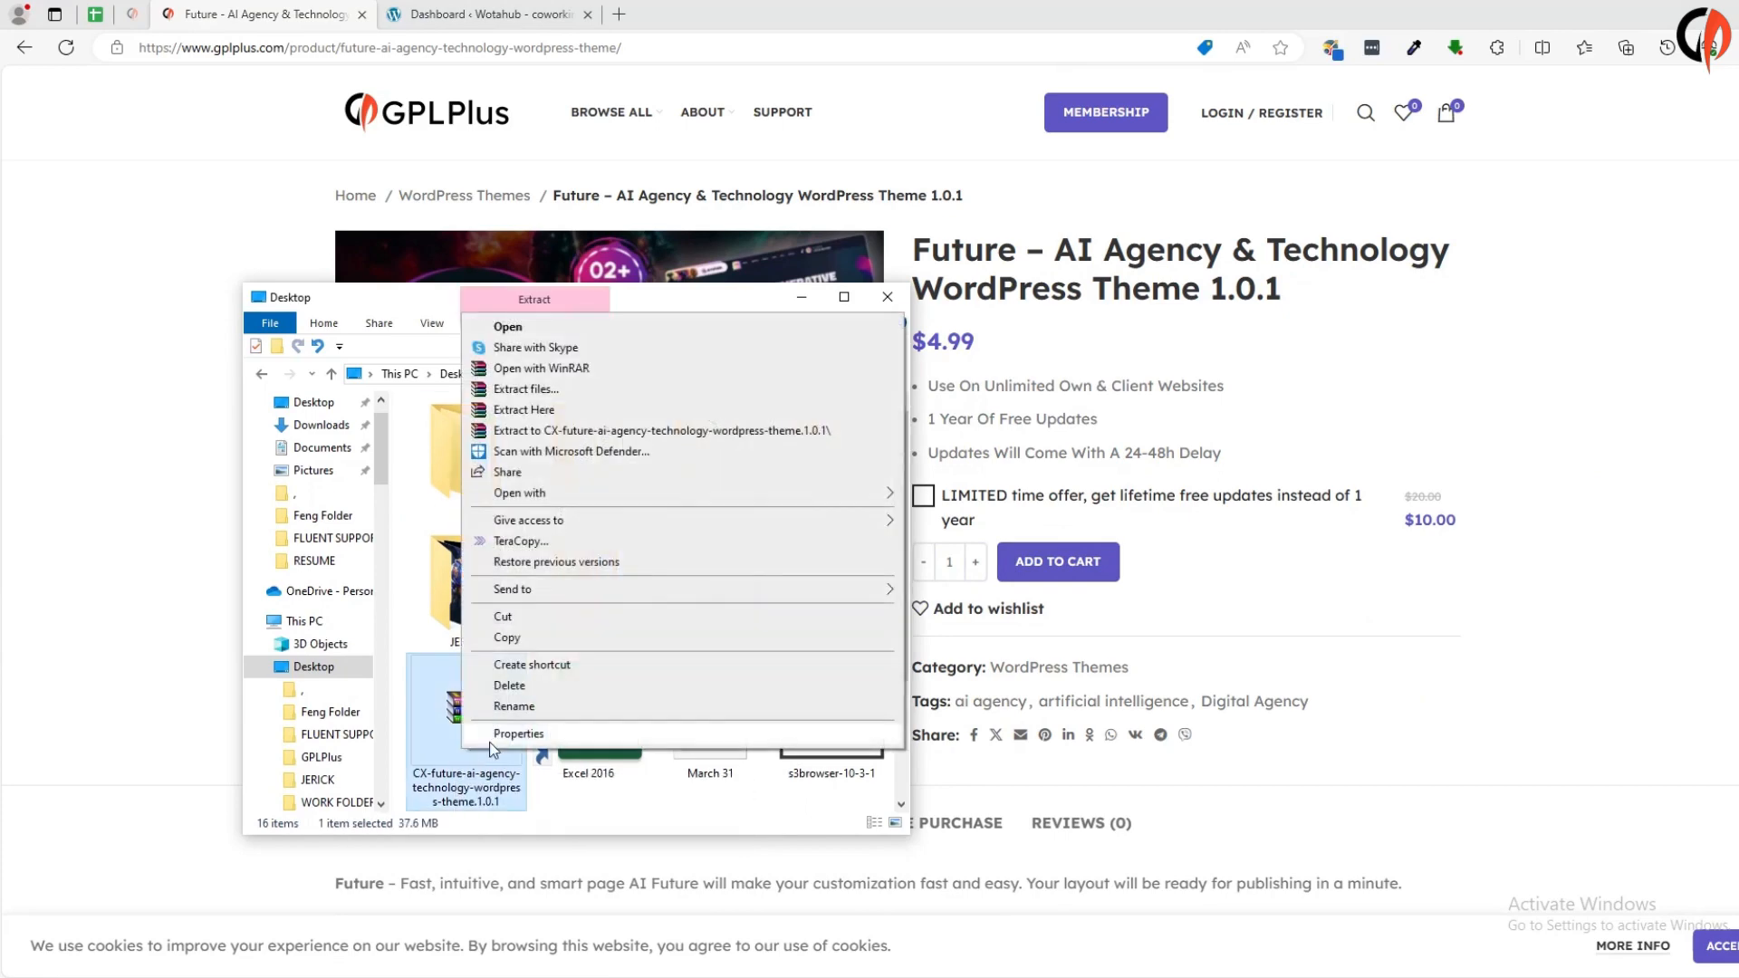
left_click(569, 402)
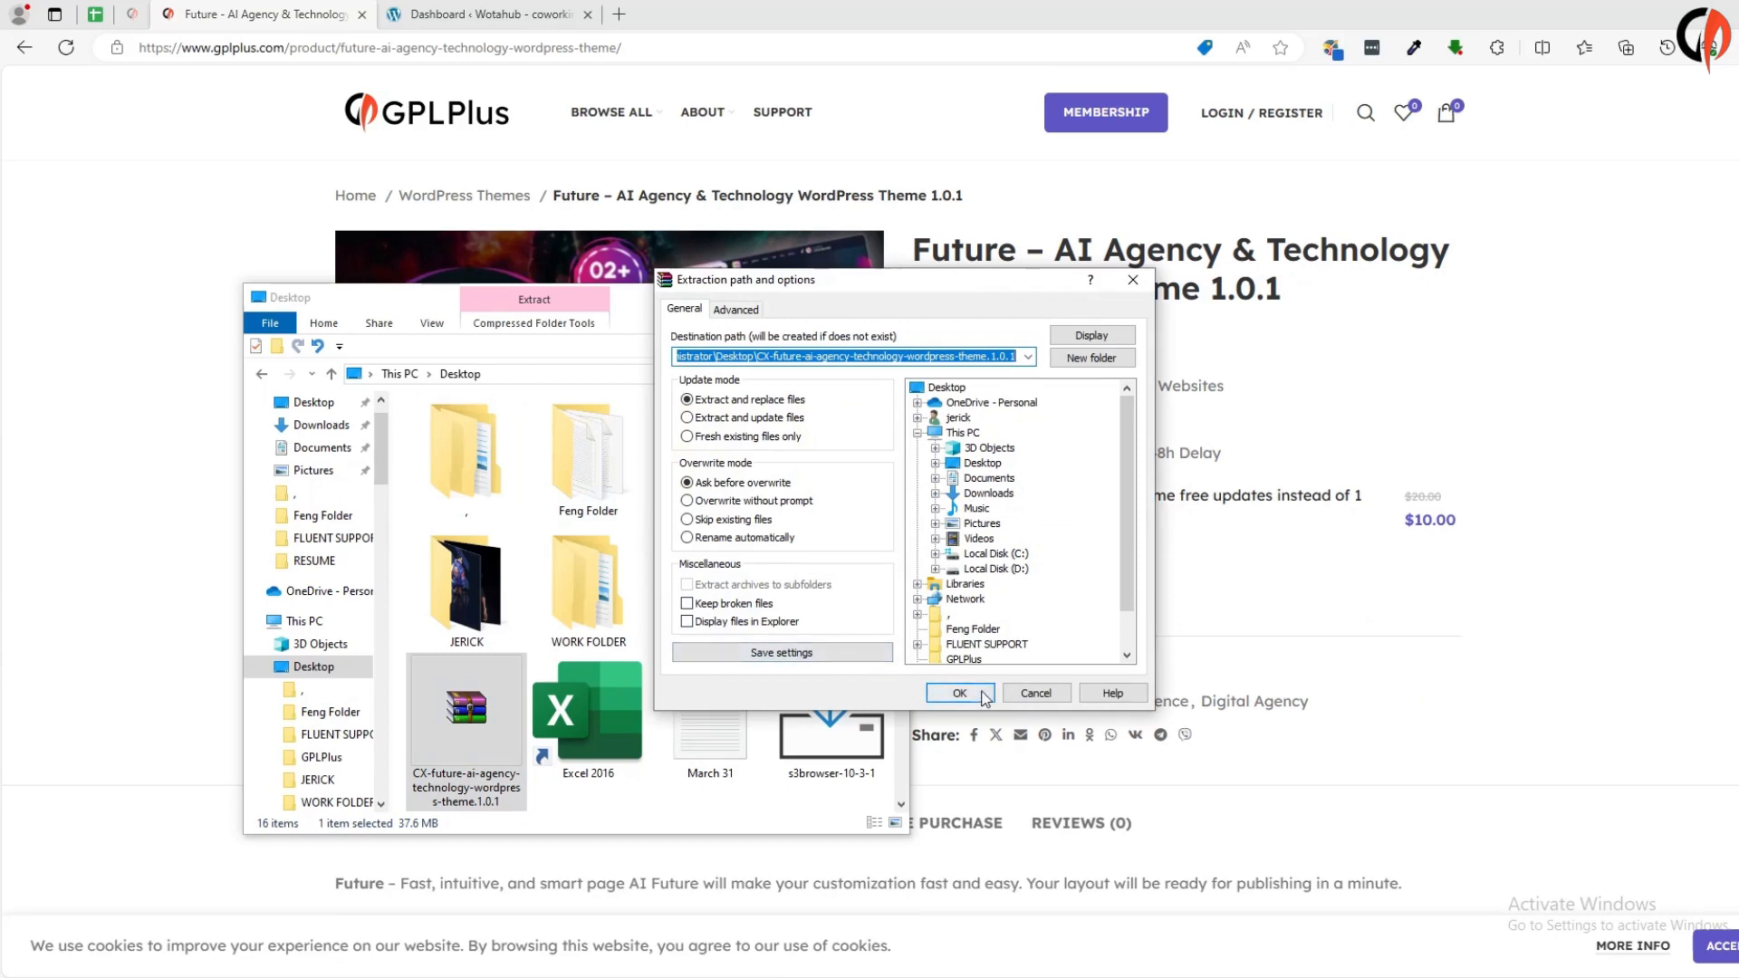
left_click(983, 694)
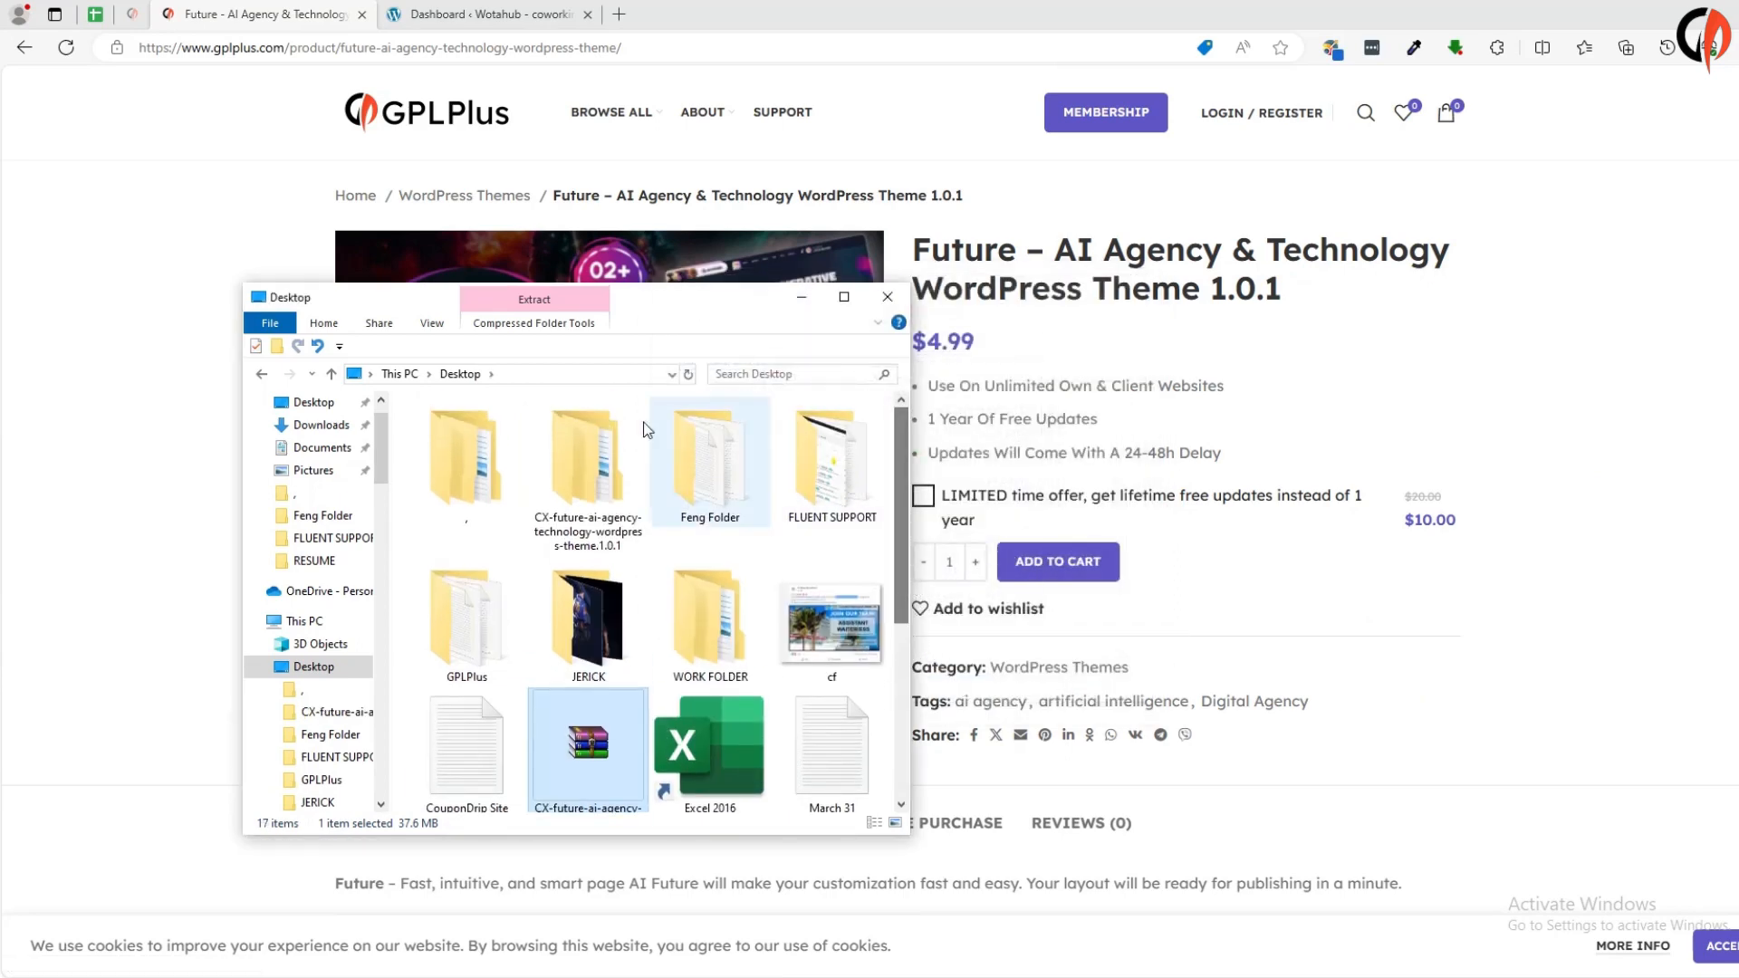
double_click(583, 489)
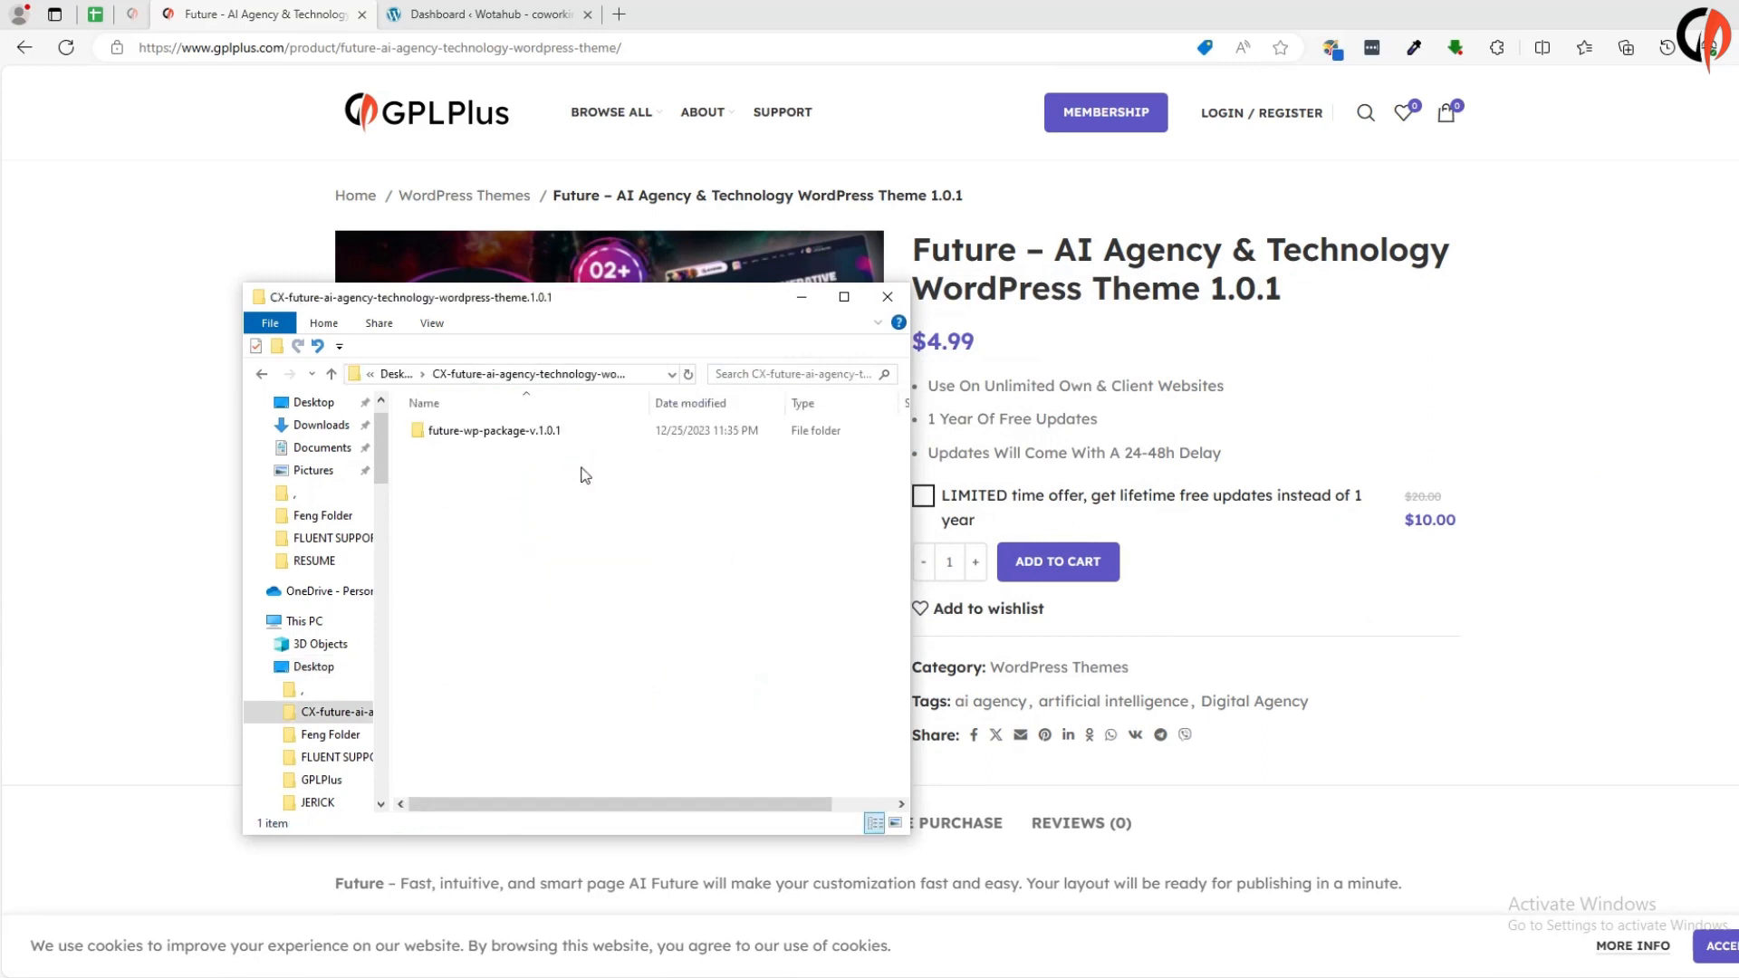
double_click(460, 430)
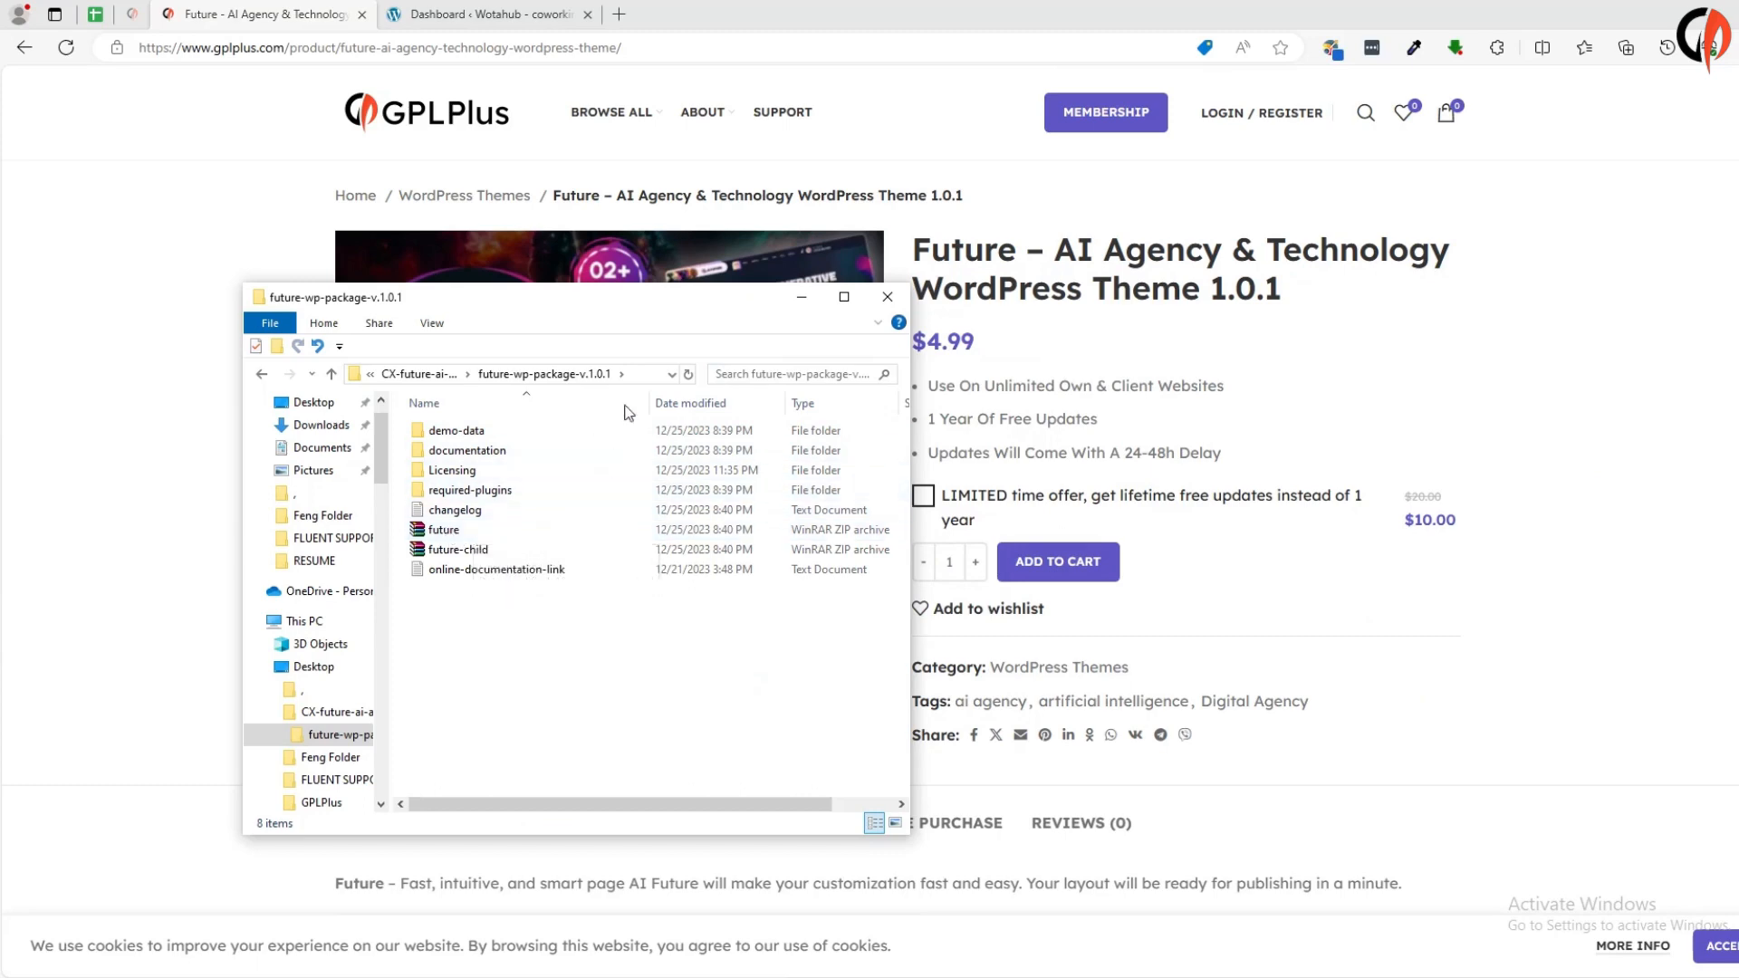
Switch to the WordPress admin site in the browser and bring up the form for uploading a new theme
left_click(485, 20)
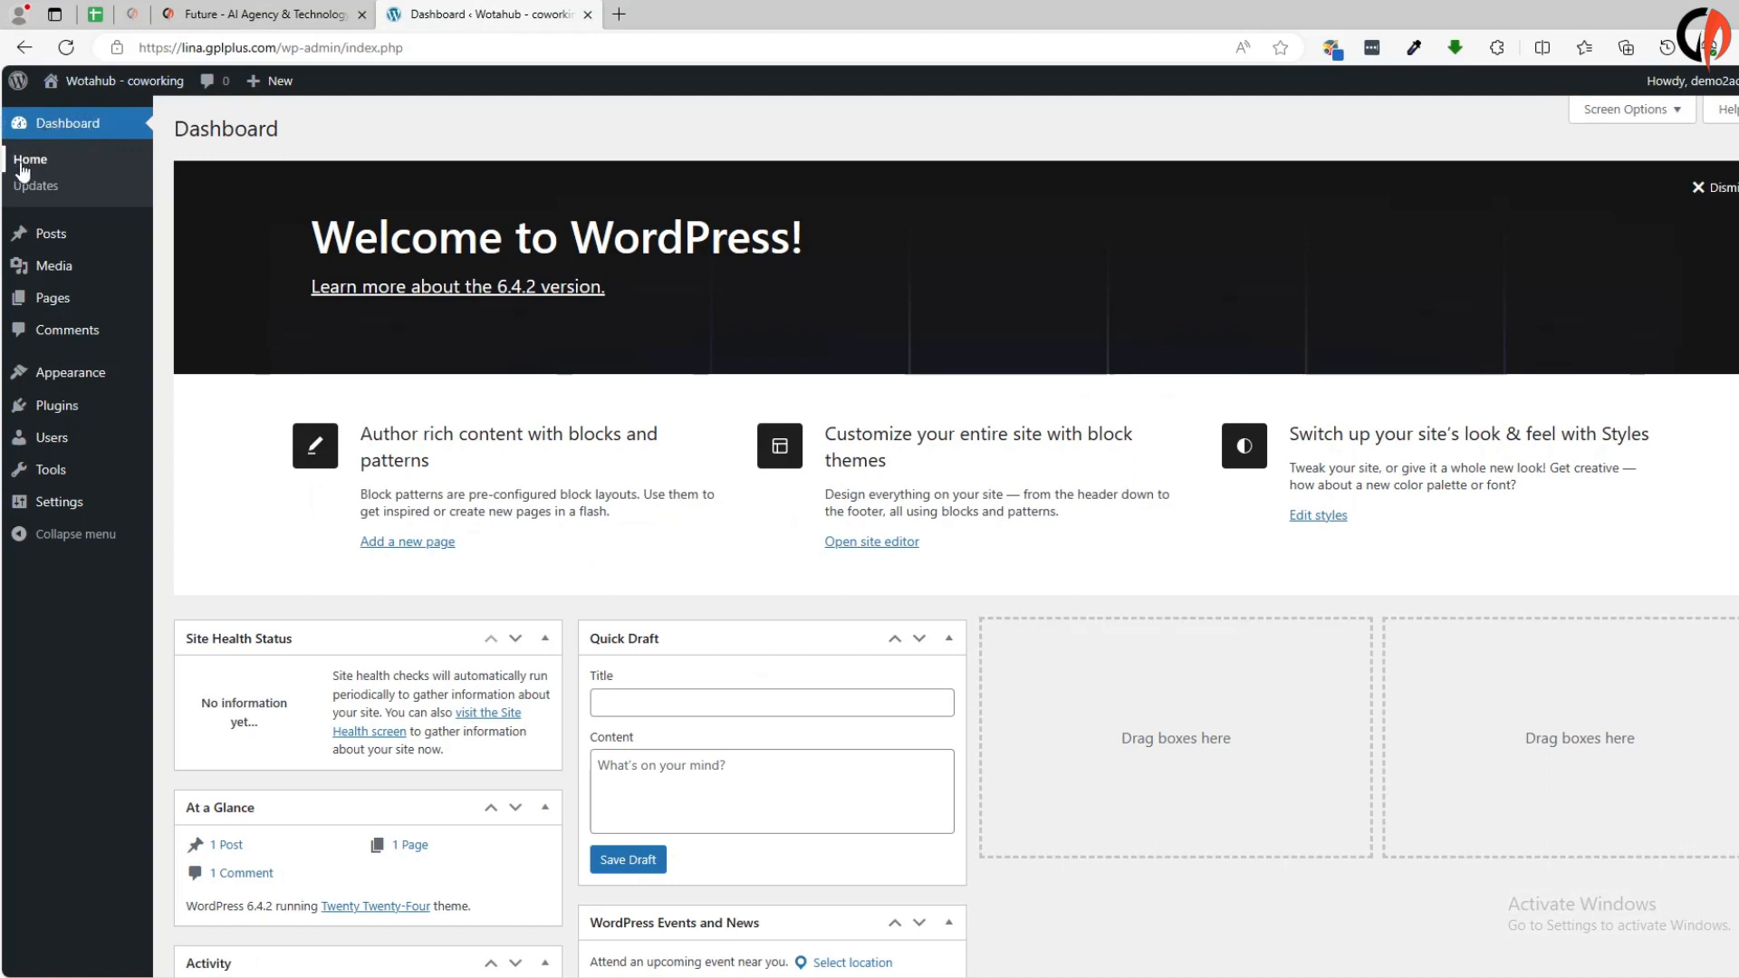
mouse_move(64, 376)
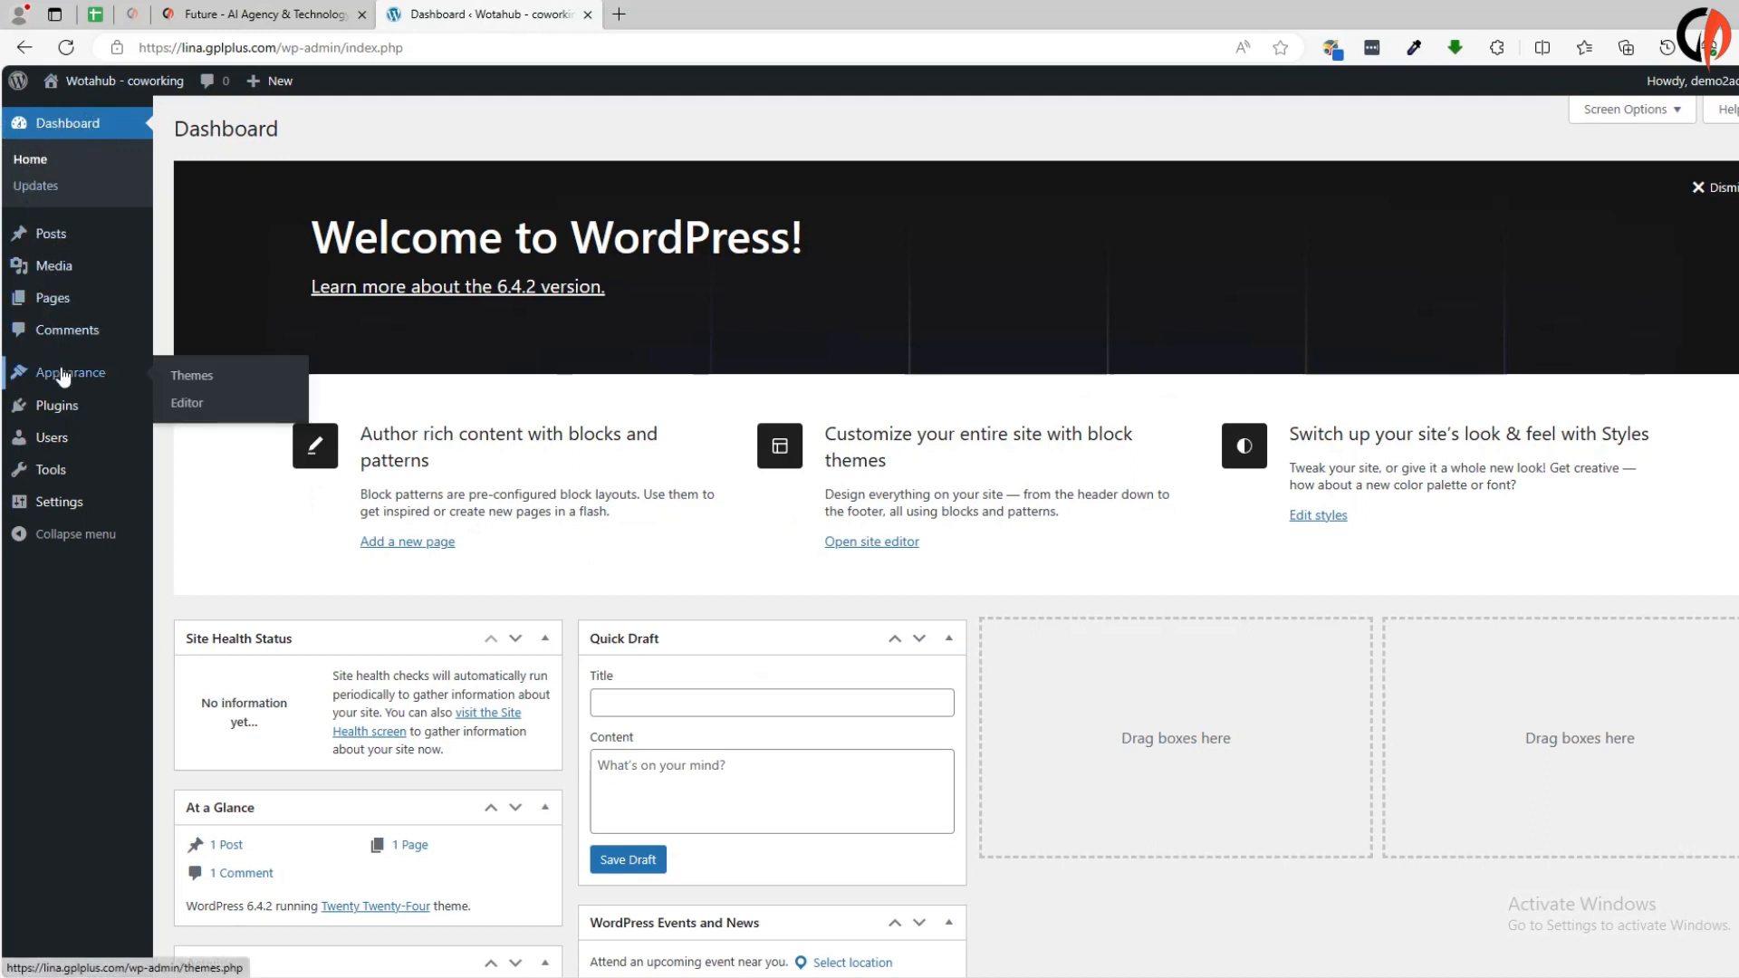
left_click(201, 381)
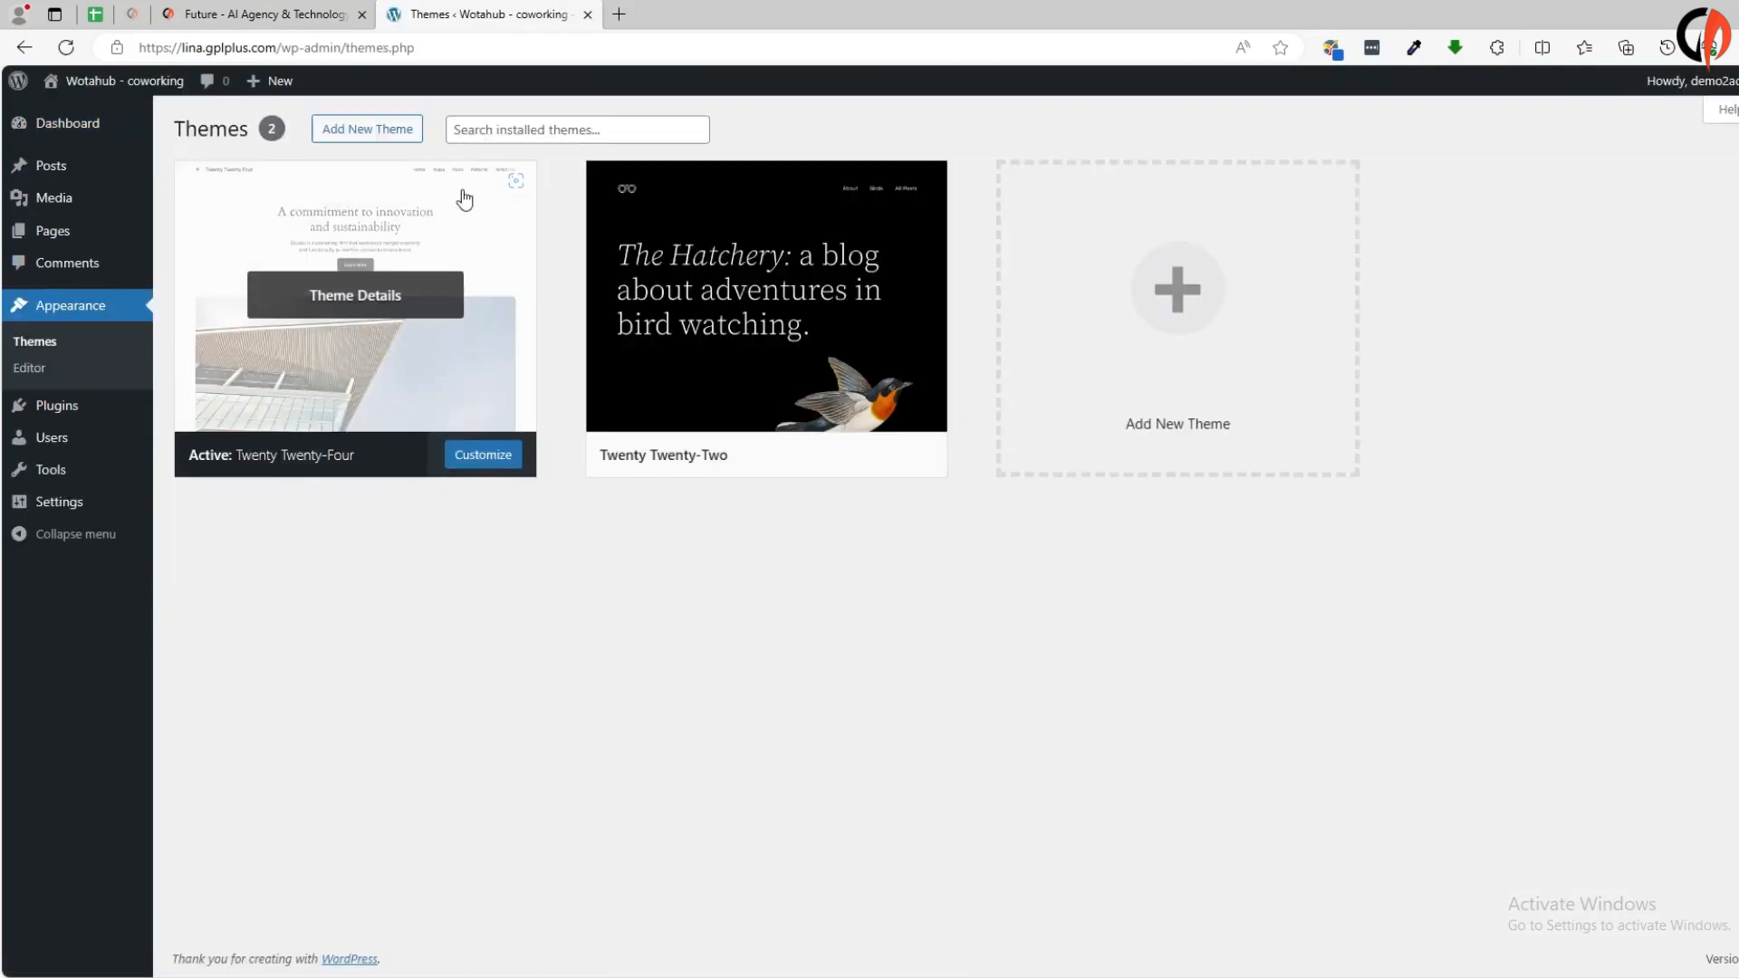
left_click(367, 138)
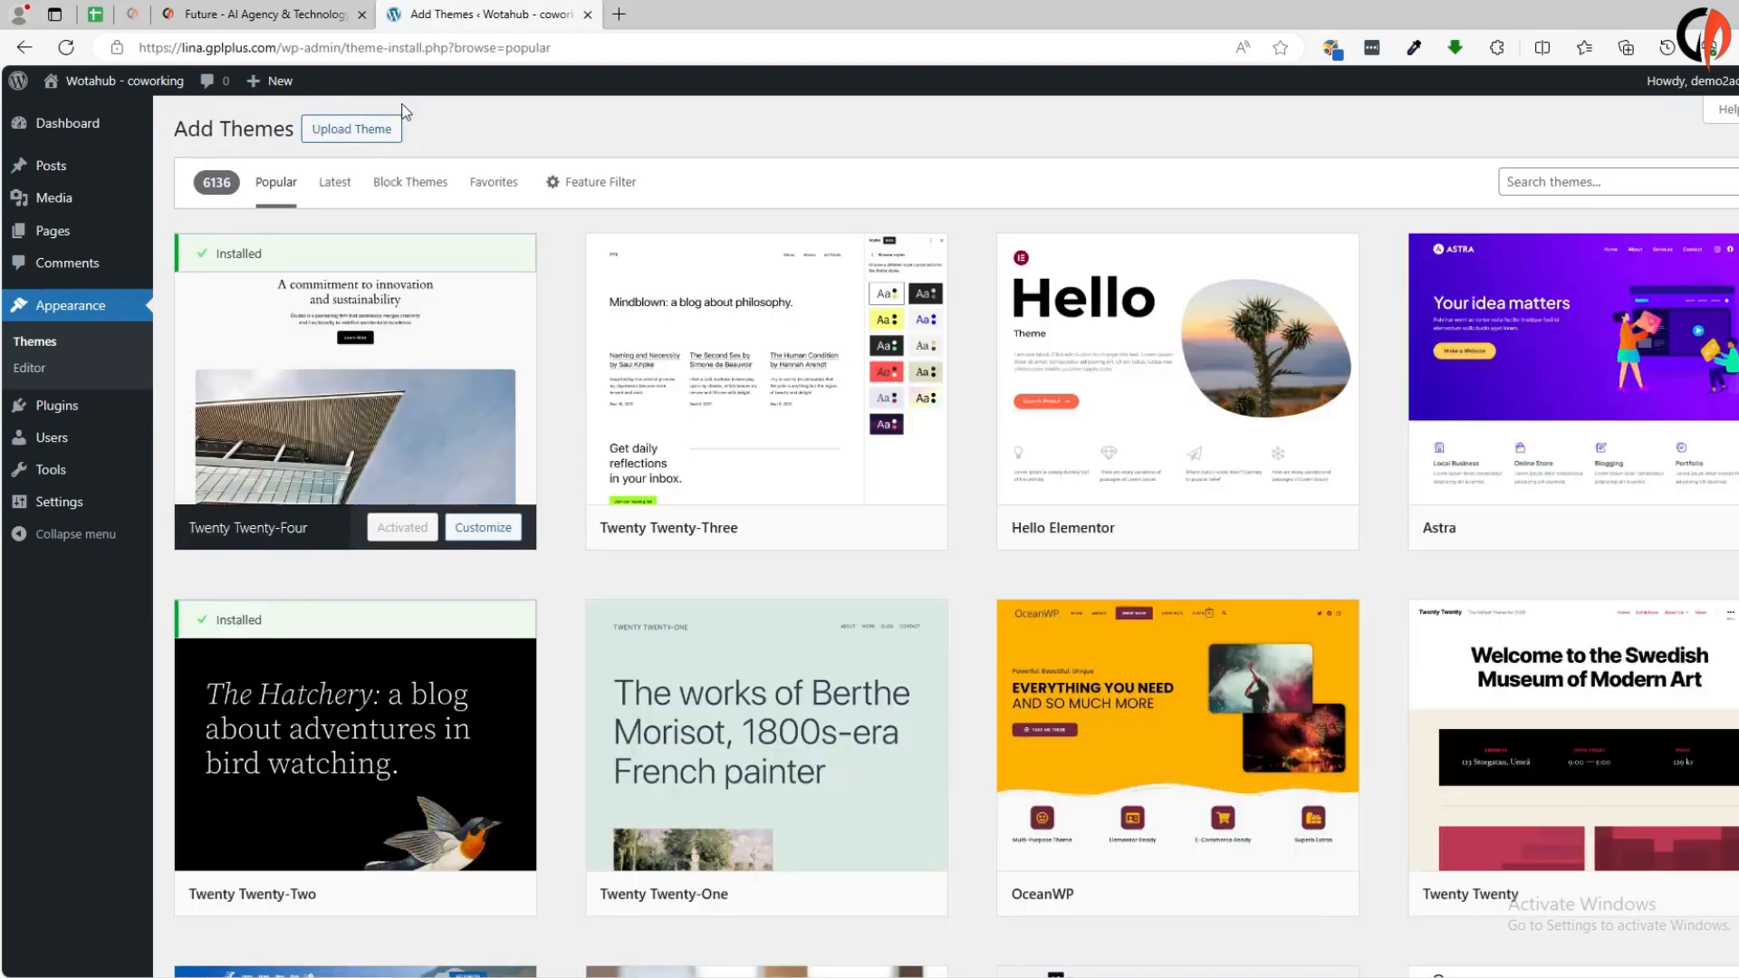
left_click(352, 132)
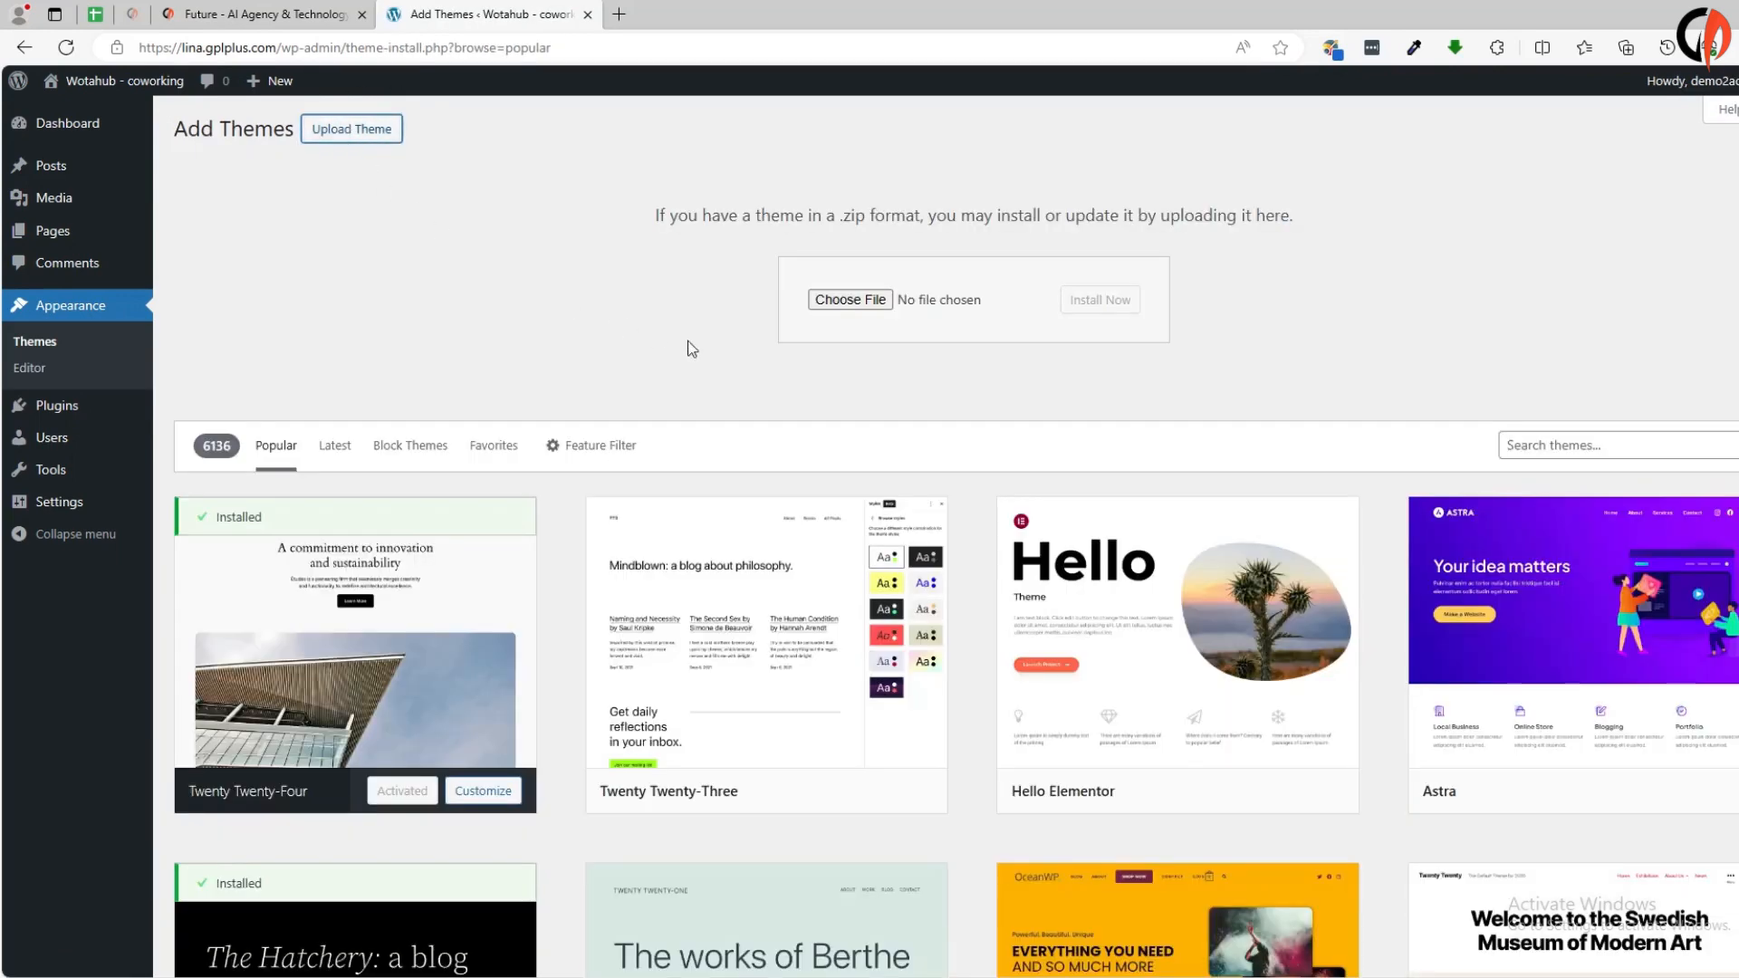
Upload the future ZIP archive from the extracted future-wp-package-v.1.0.1 folder, then install and activate the theme
left_click(848, 308)
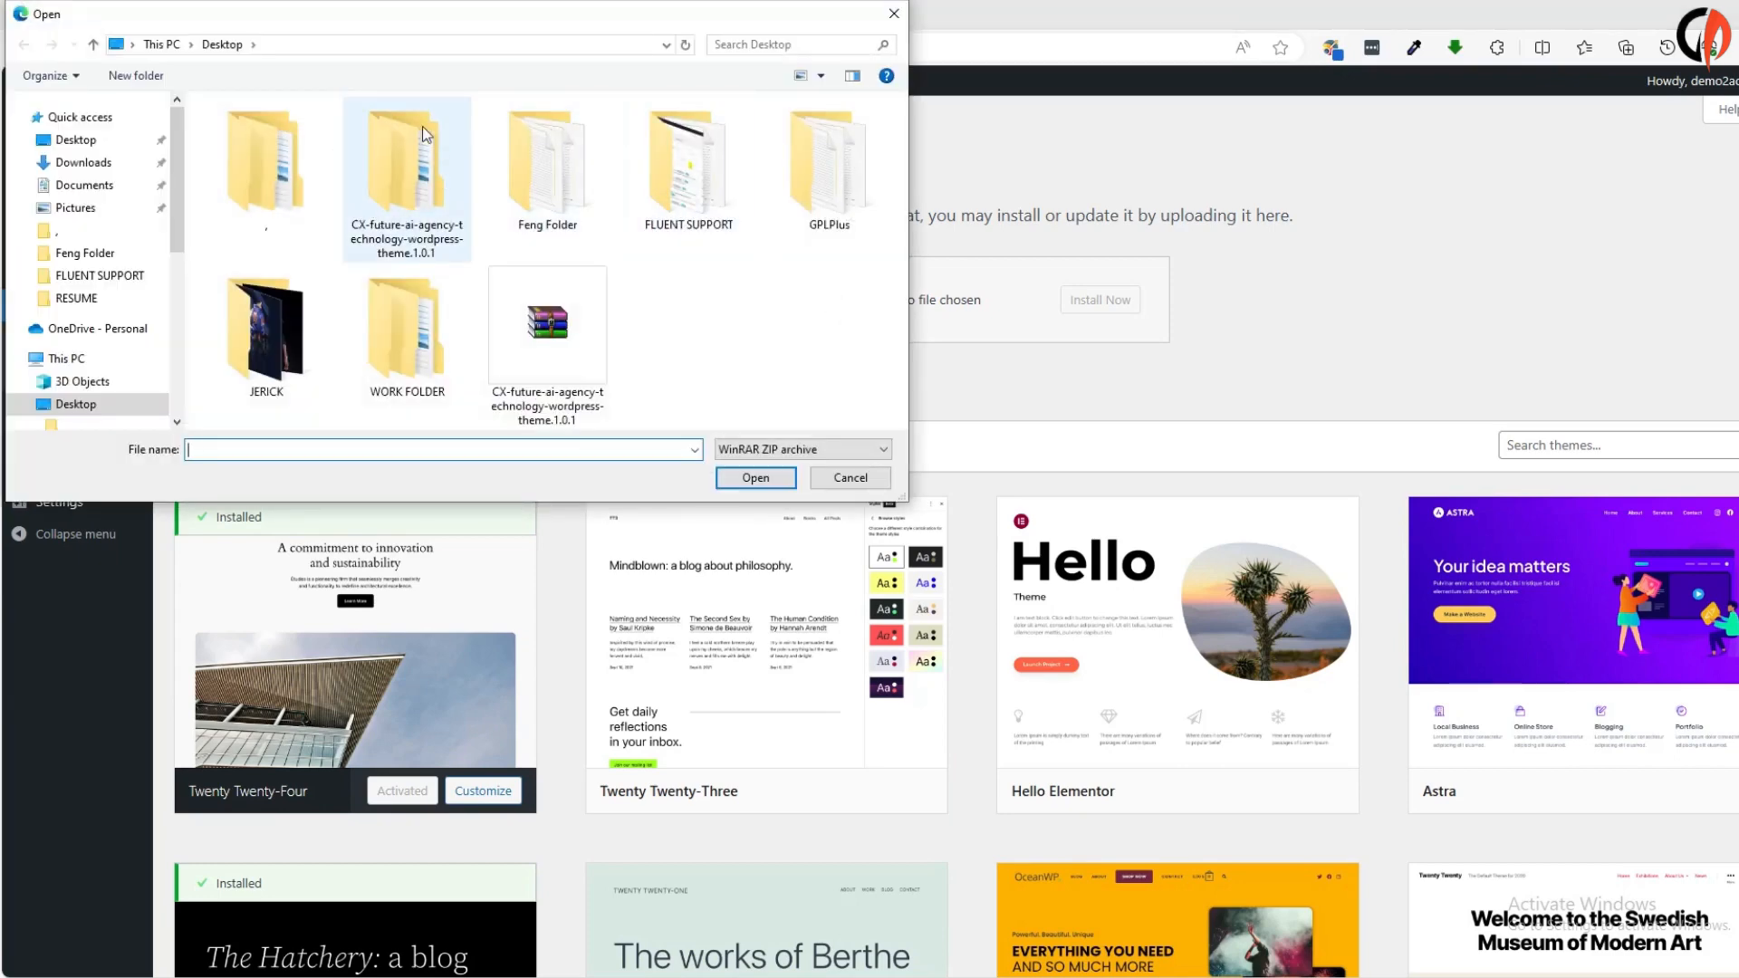
double_click(417, 197)
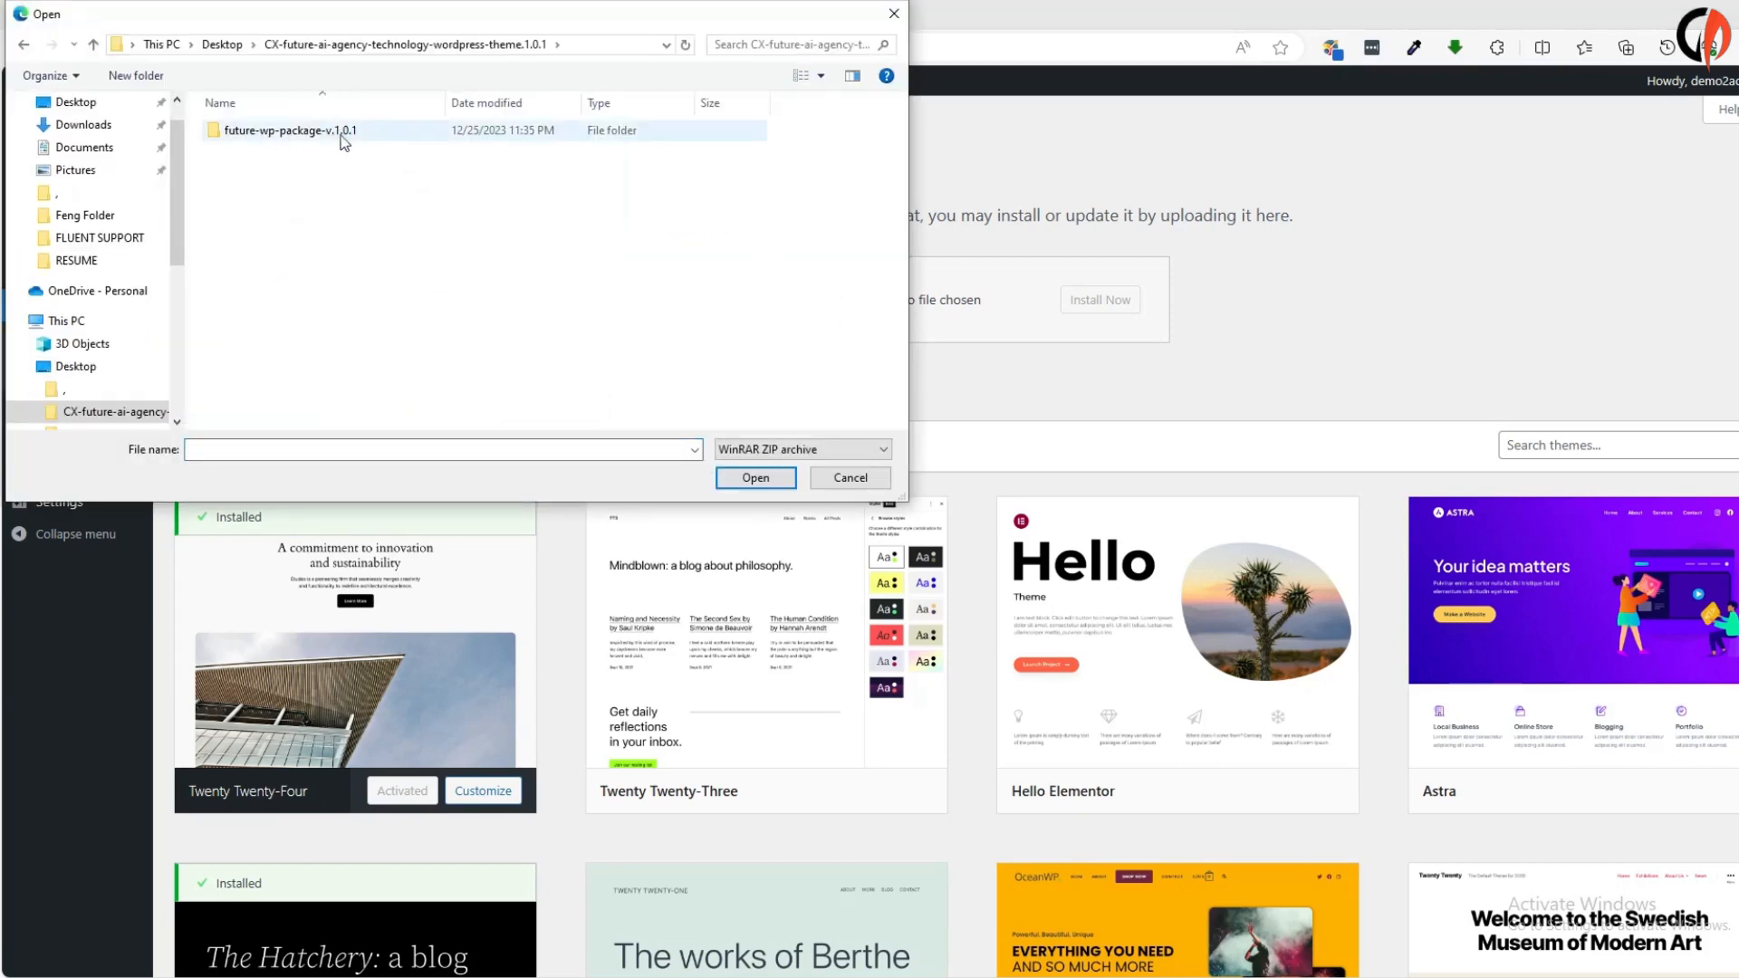
double_click(278, 136)
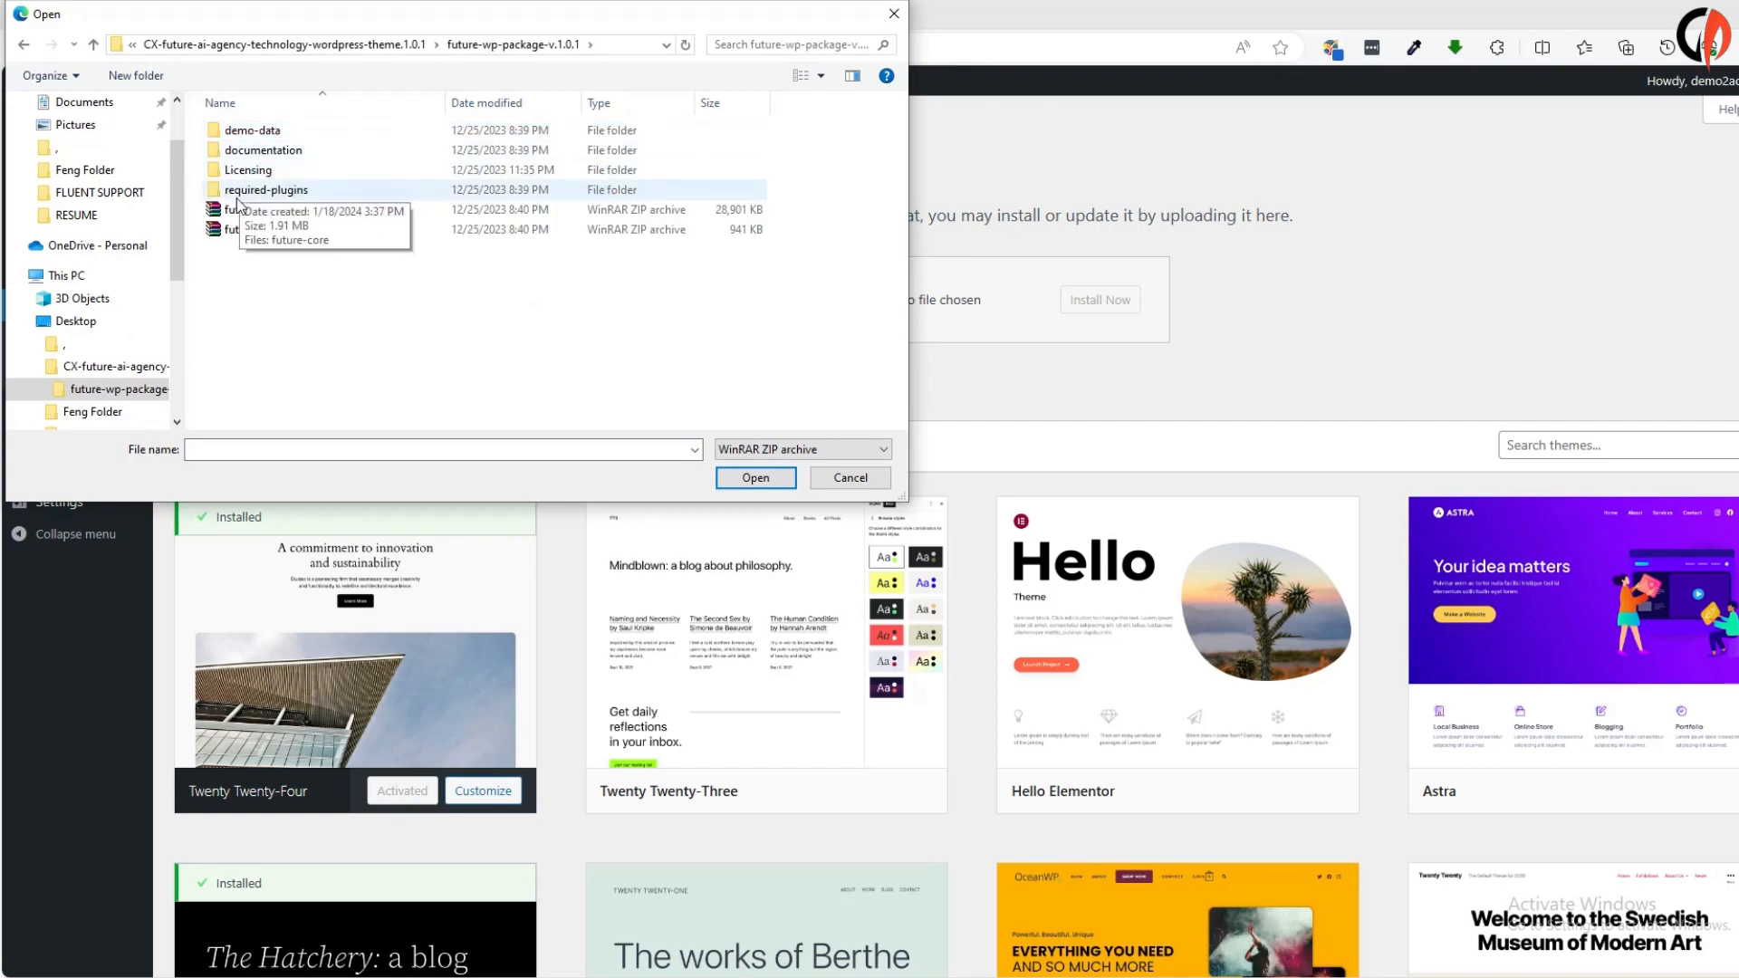
left_click(272, 210)
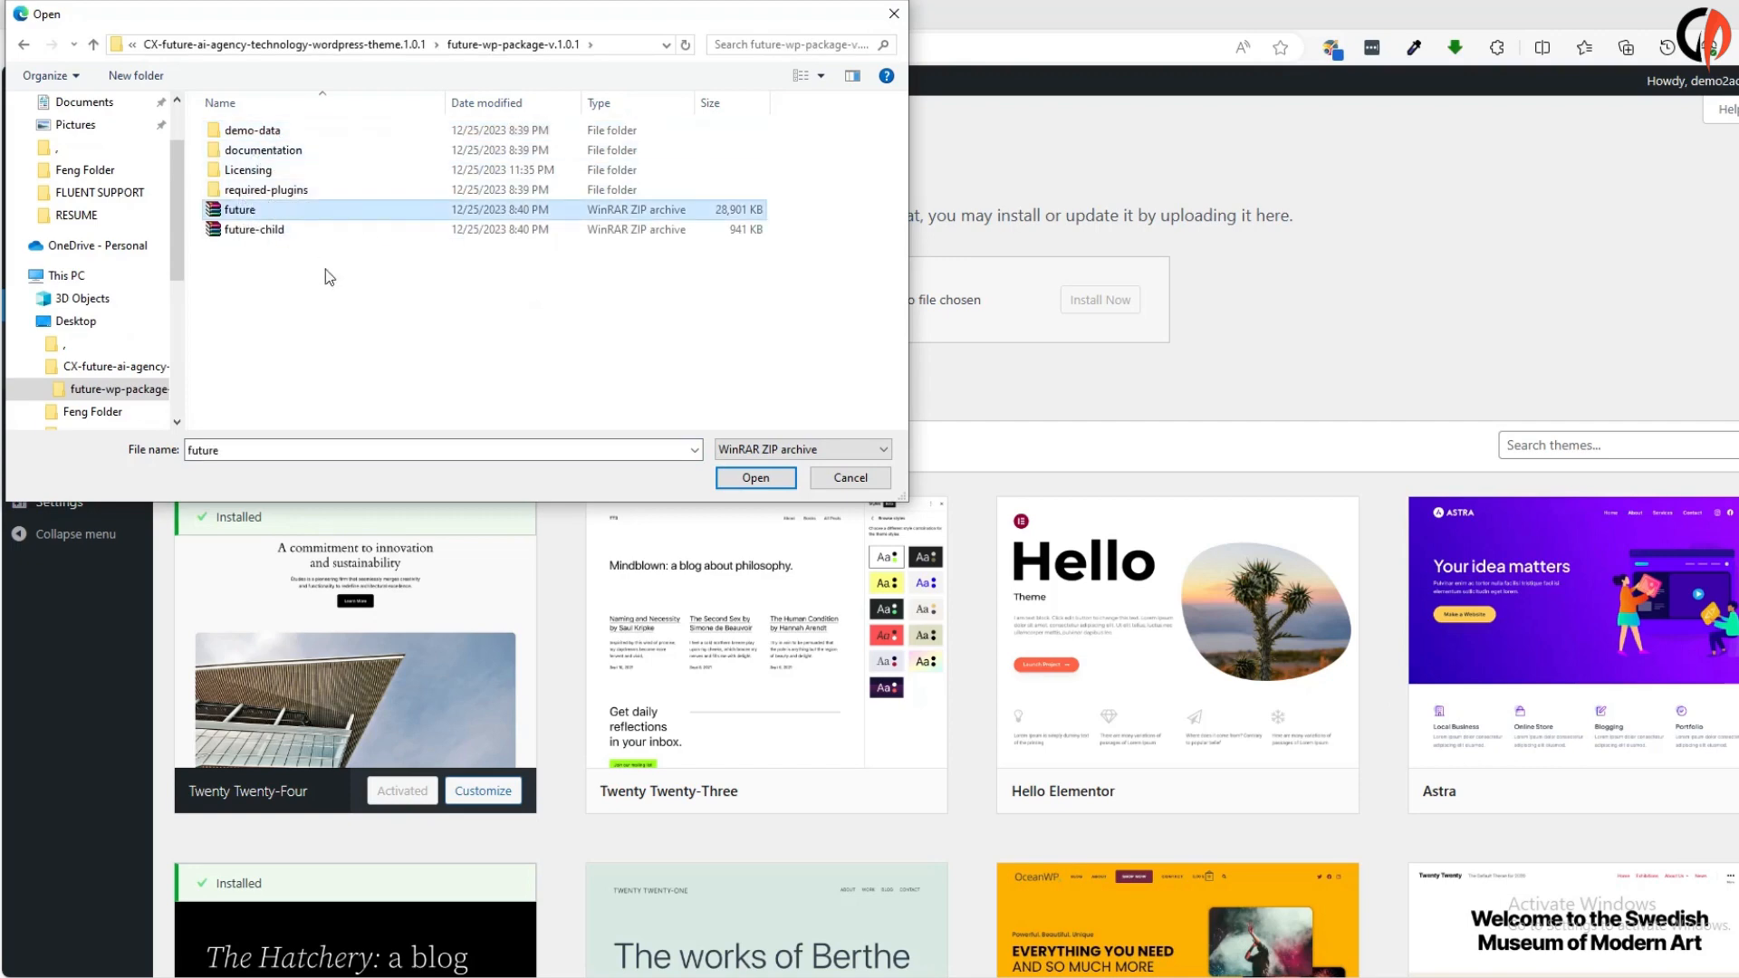
left_click(752, 477)
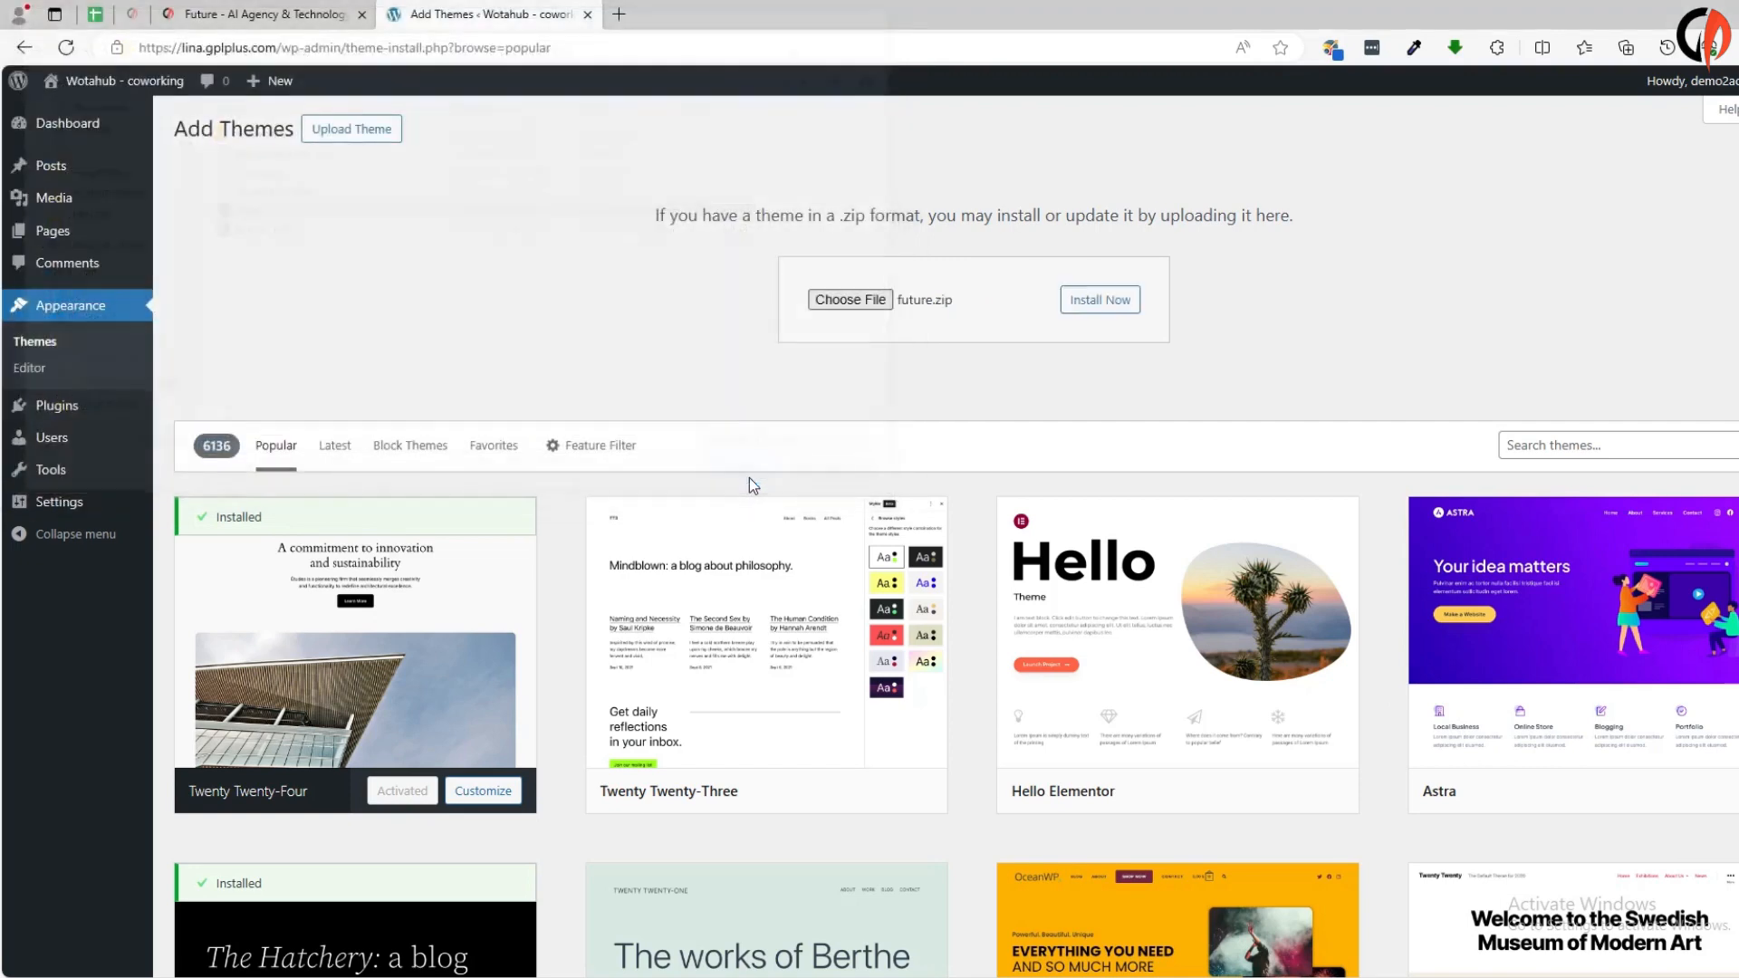
left_click(1100, 302)
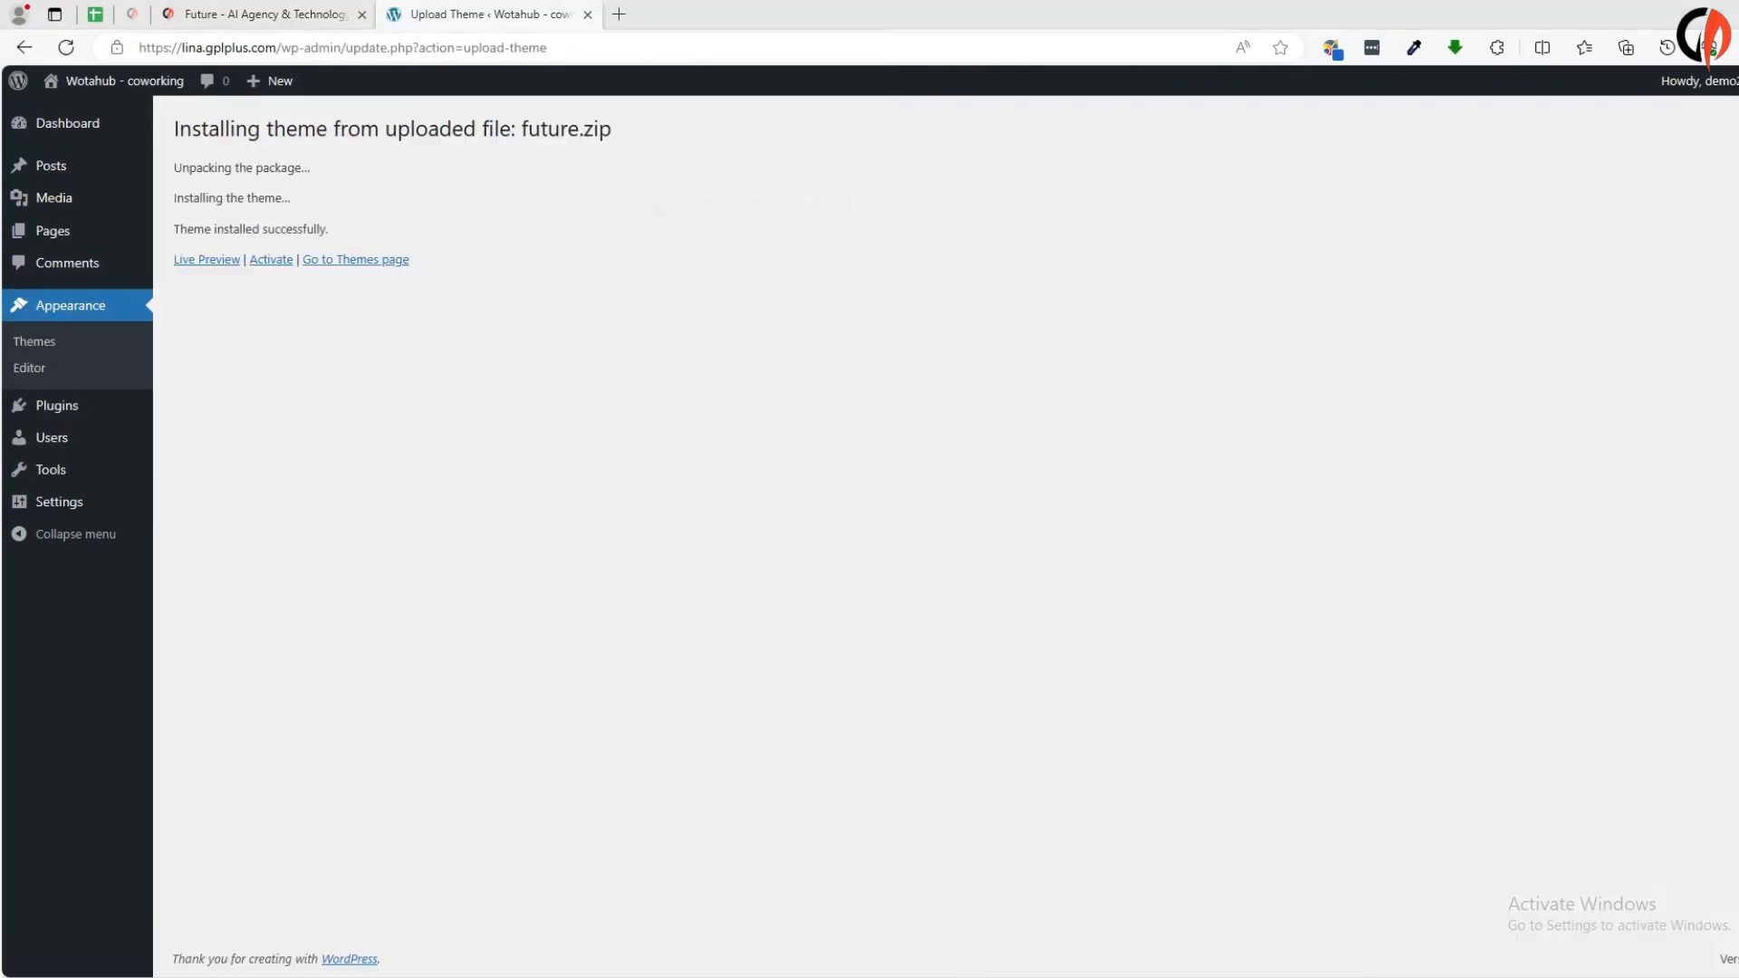
left_click(269, 263)
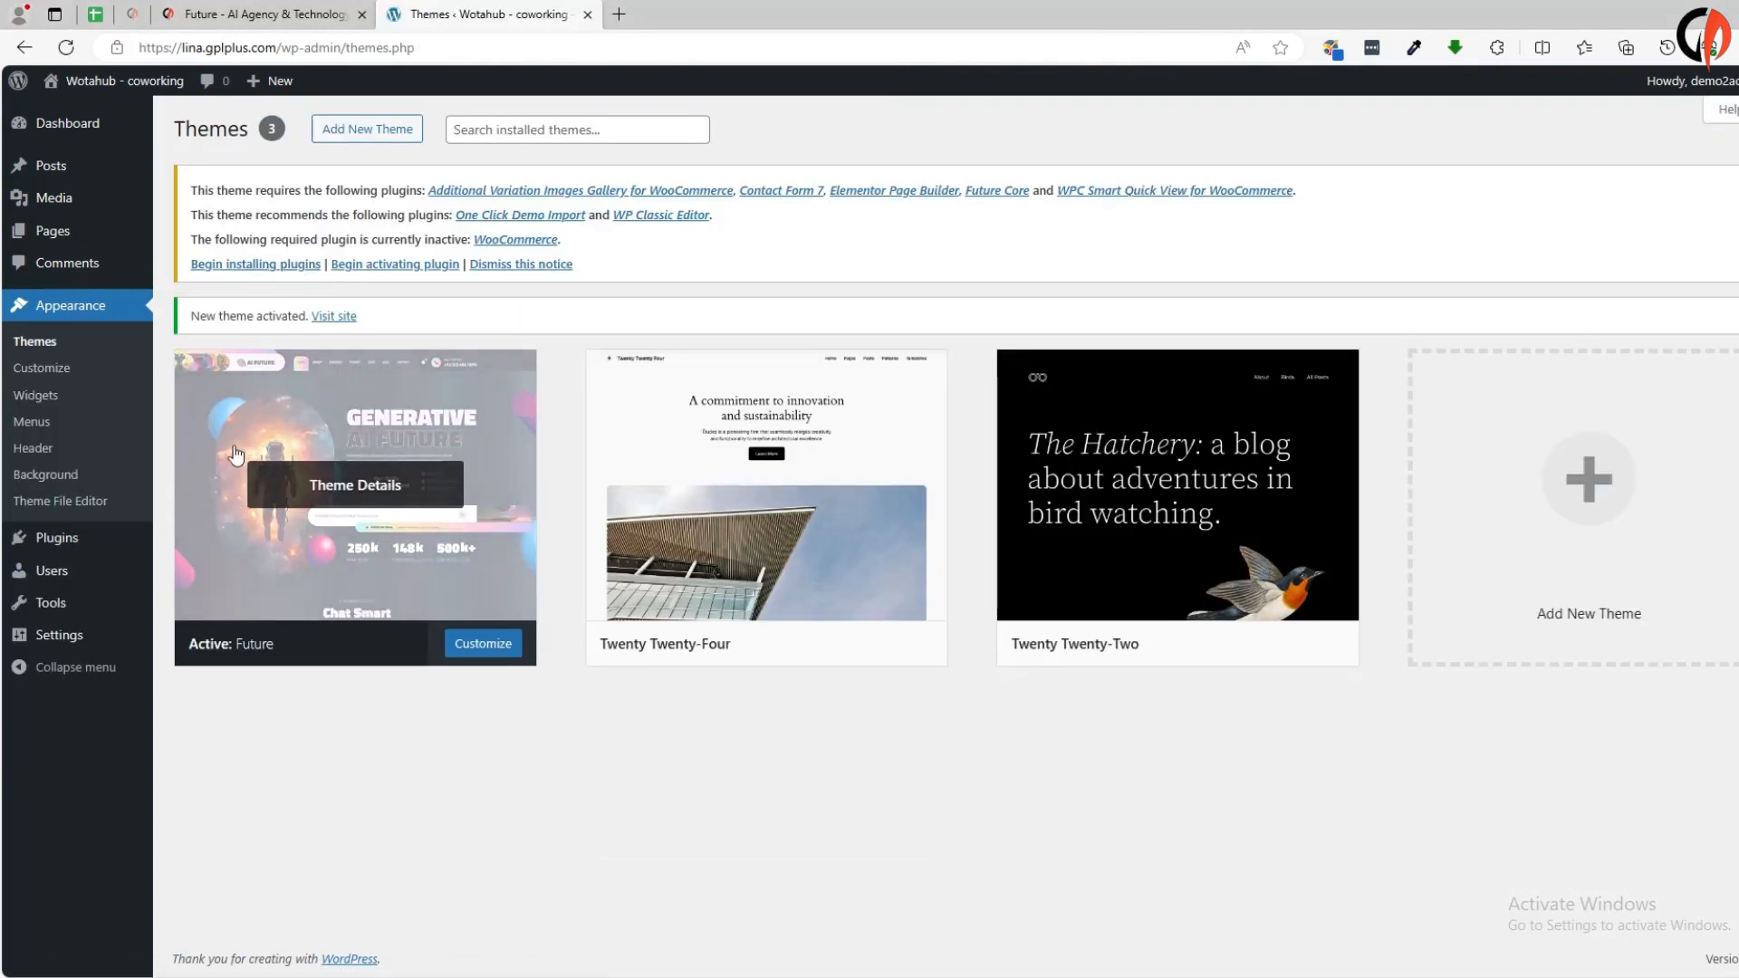
Bulk-install all the plugins that the Future theme requires or recommends
left_click(252, 266)
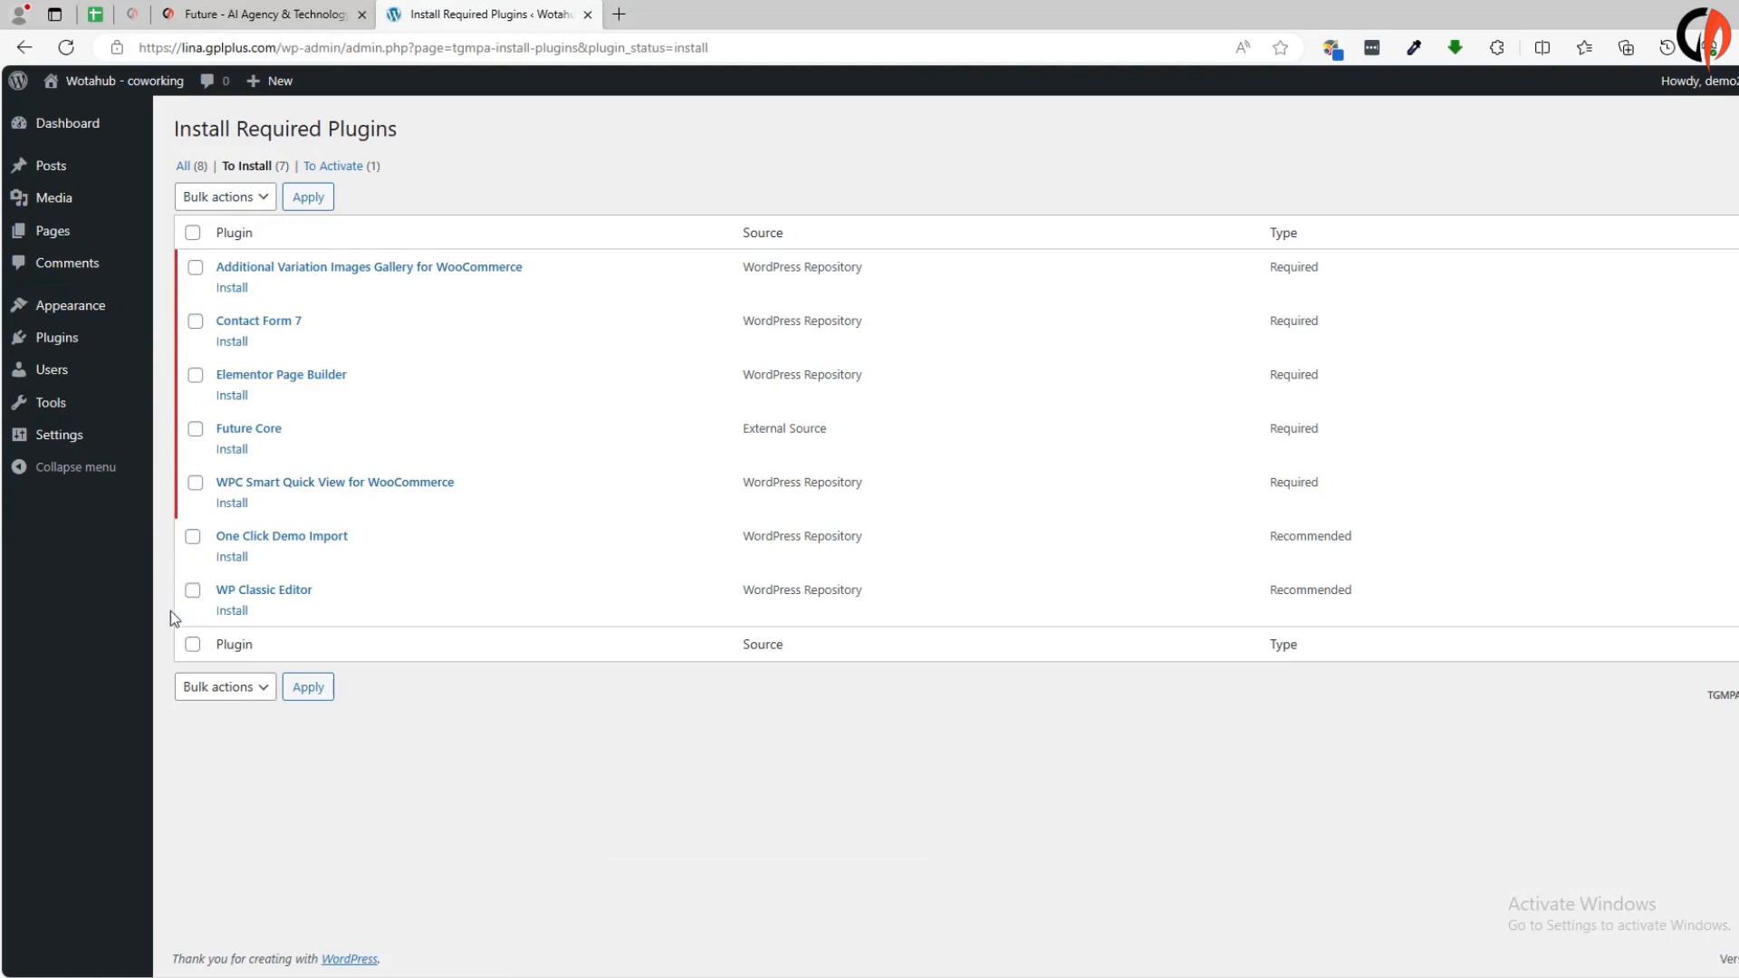
left_click(192, 644)
left_click(231, 196)
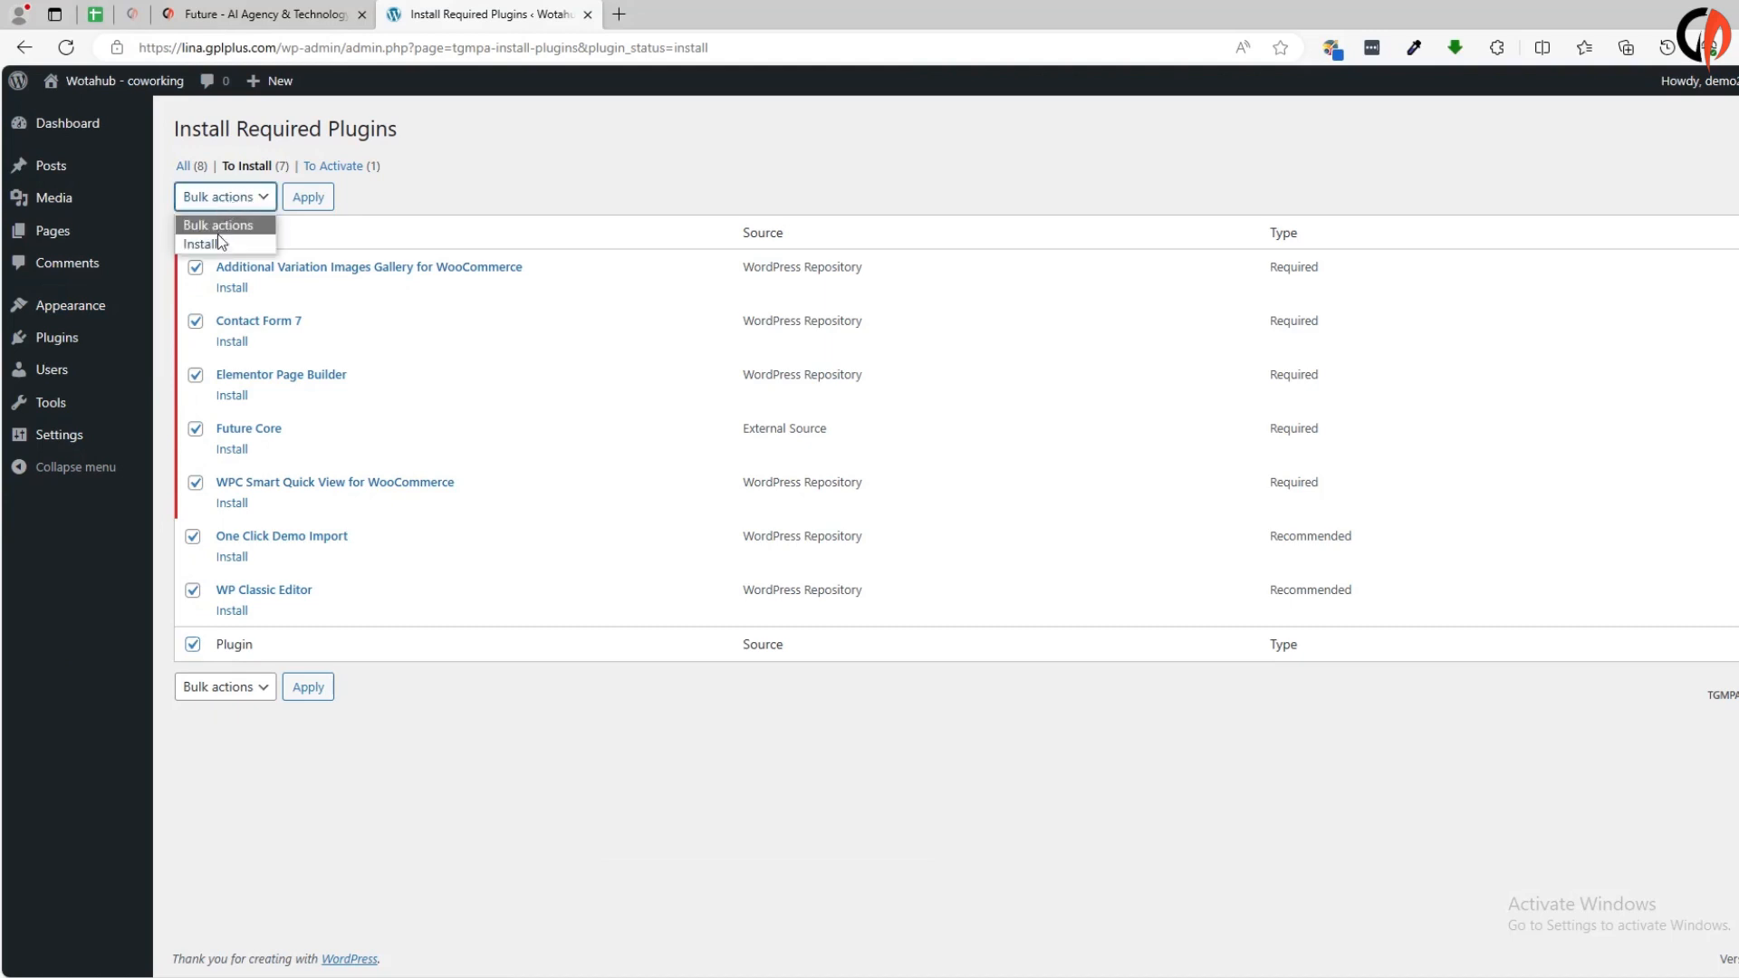
left_click(209, 245)
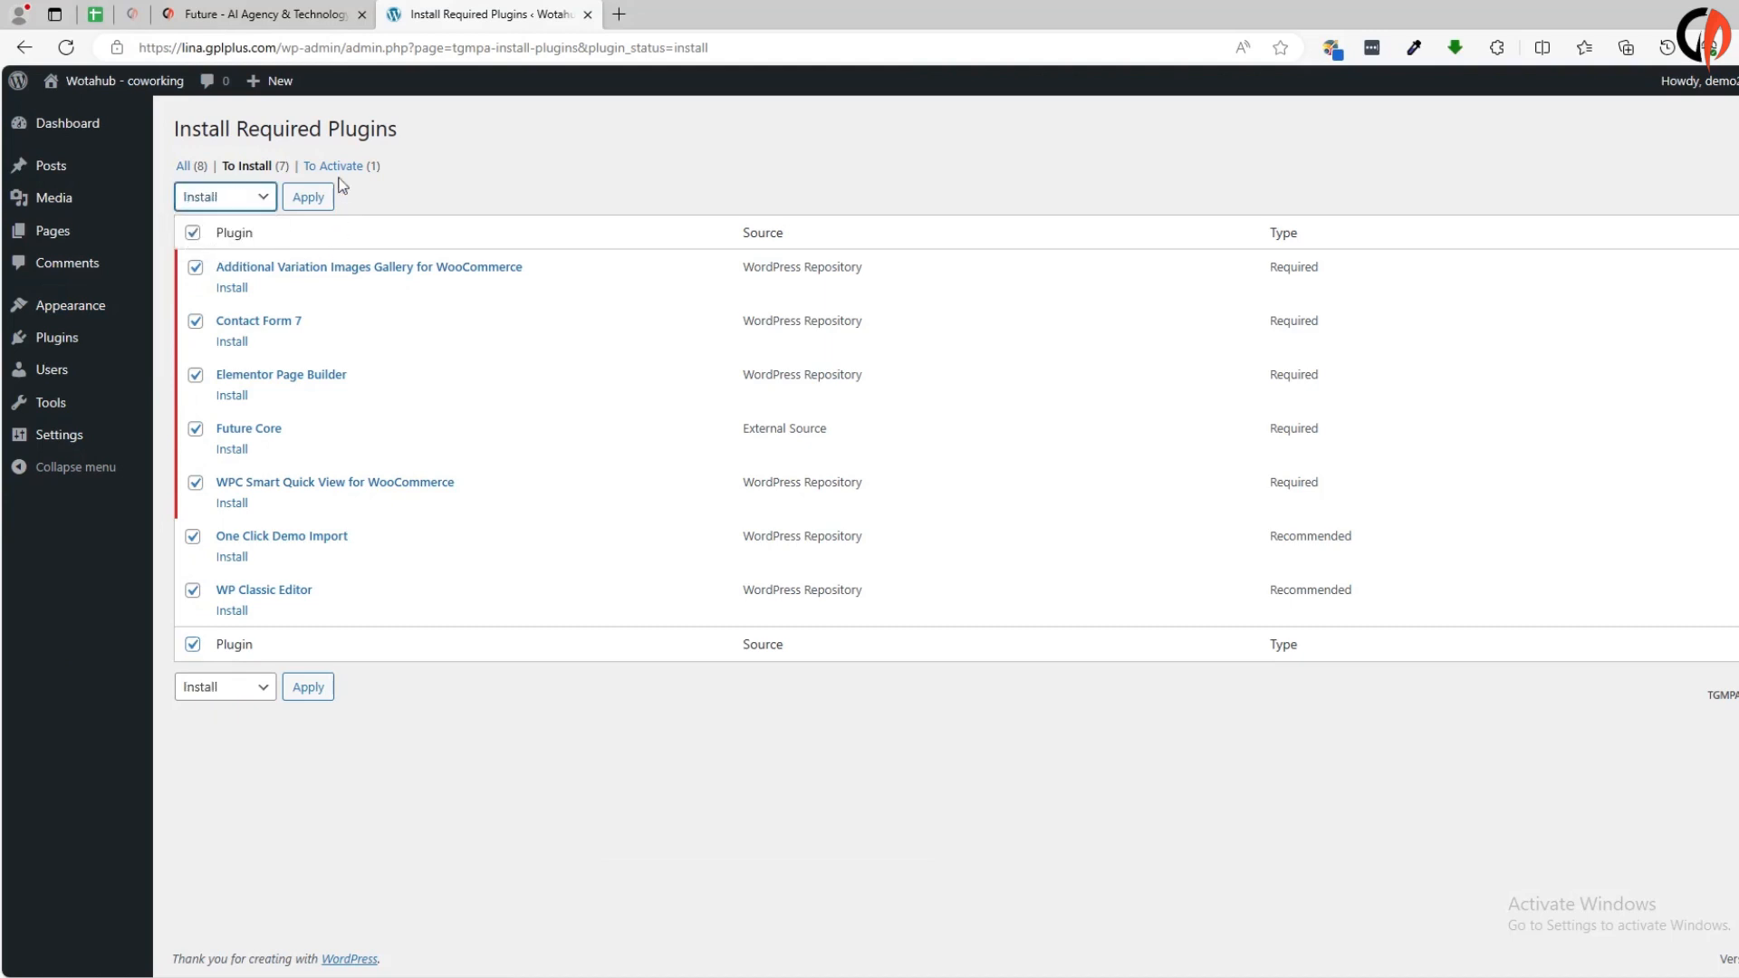
left_click(299, 207)
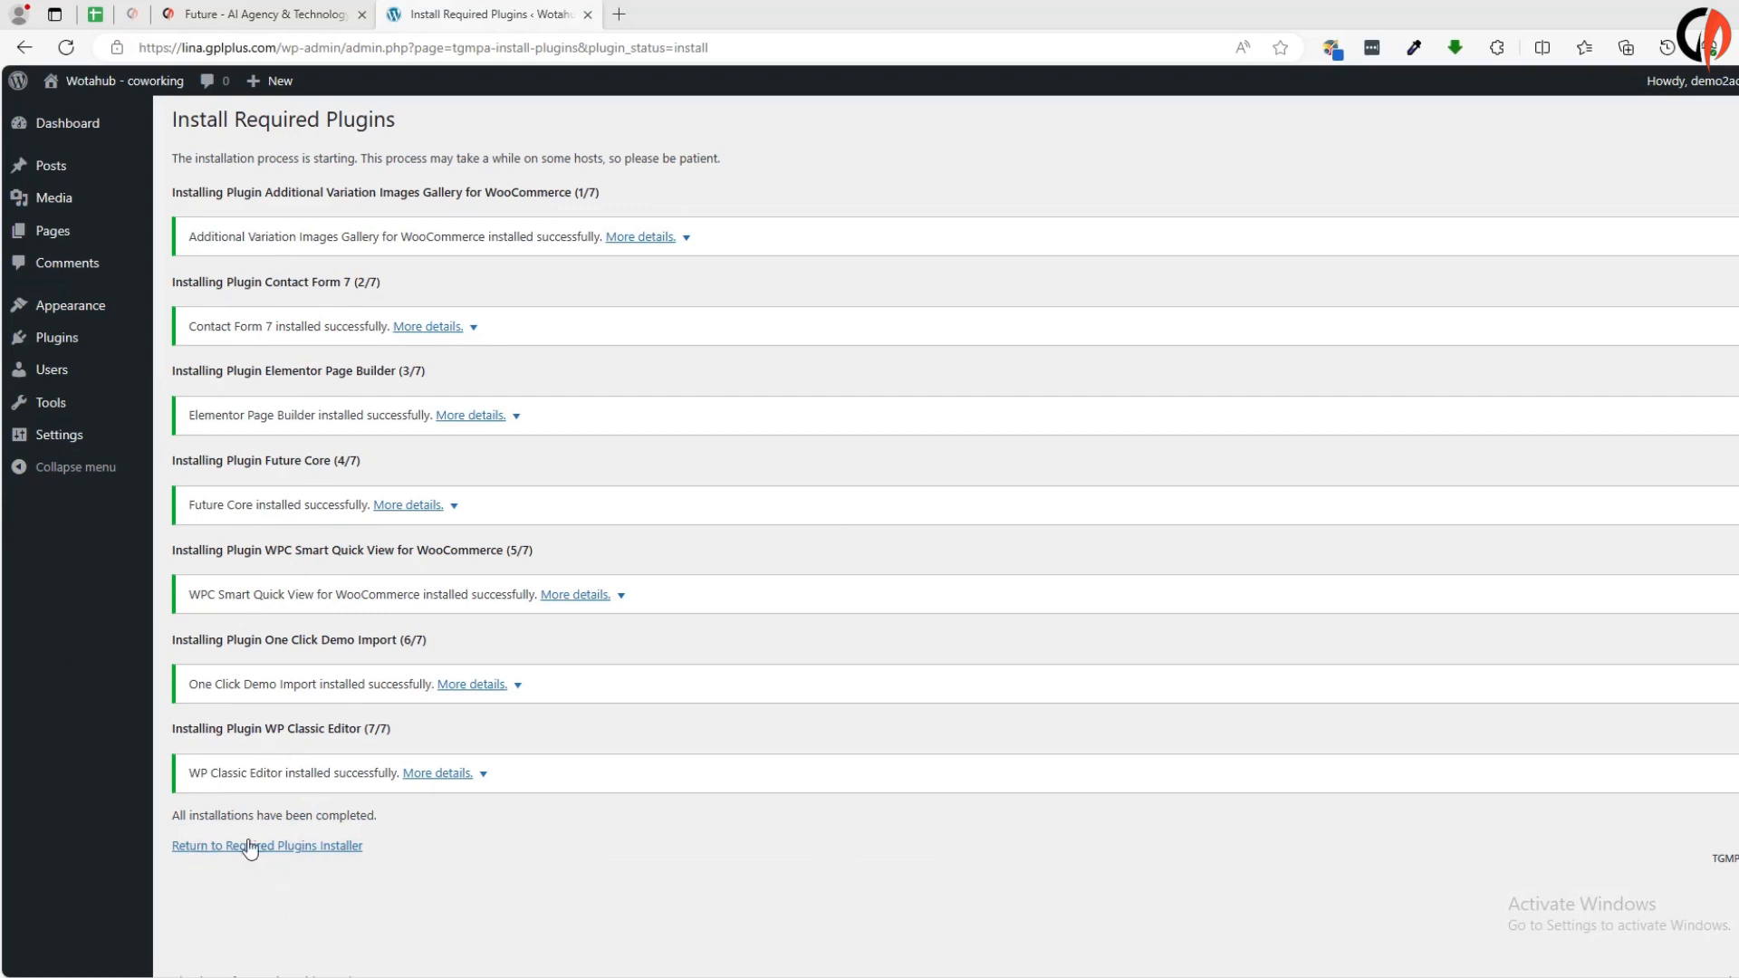
Return to the required plugins list and bulk-activate every plugin in it
left_click(251, 852)
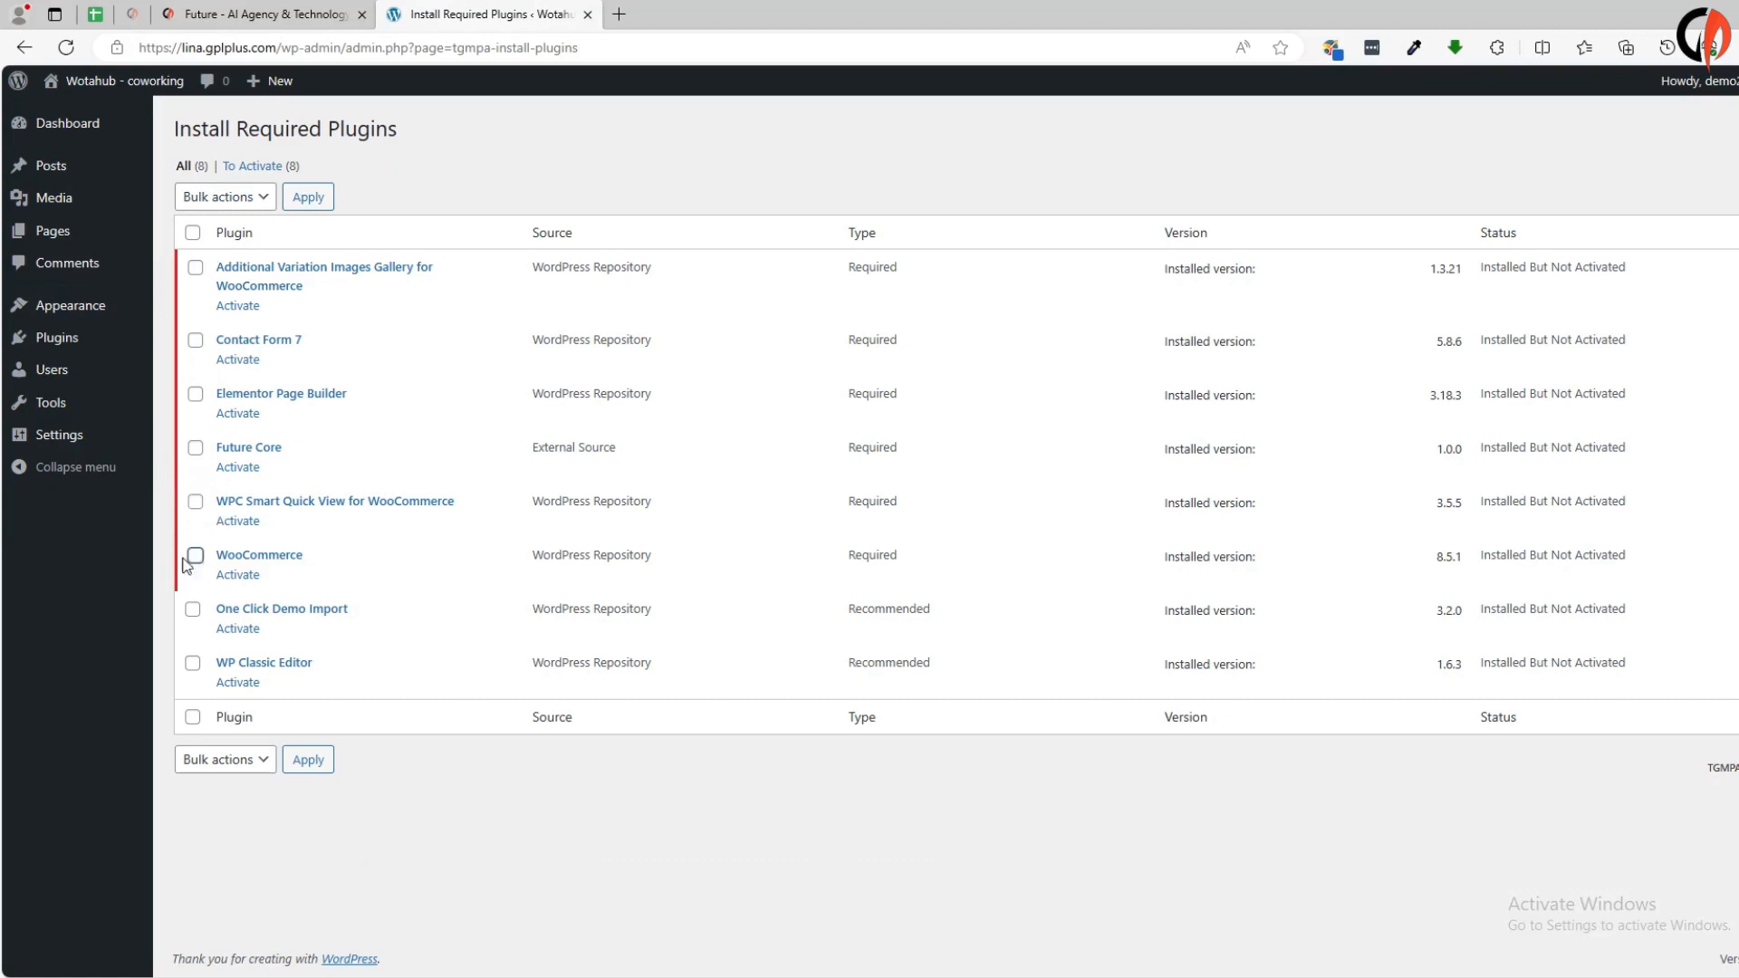
left_click(192, 717)
left_click(221, 197)
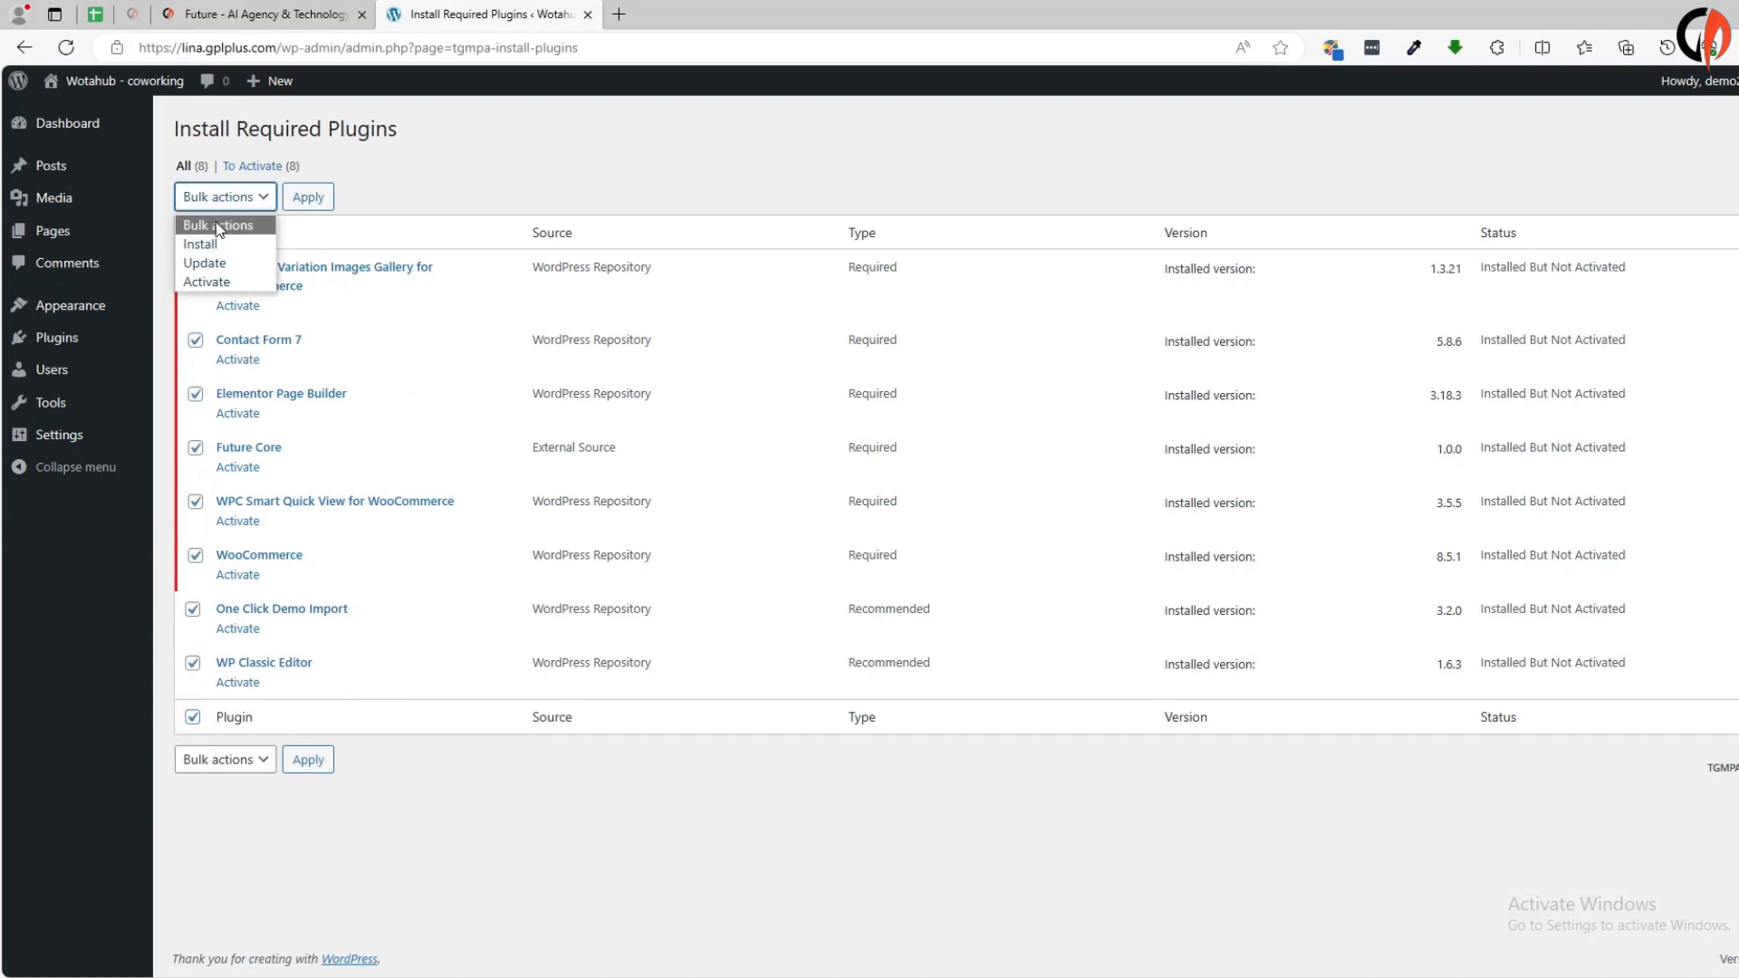
left_click(204, 283)
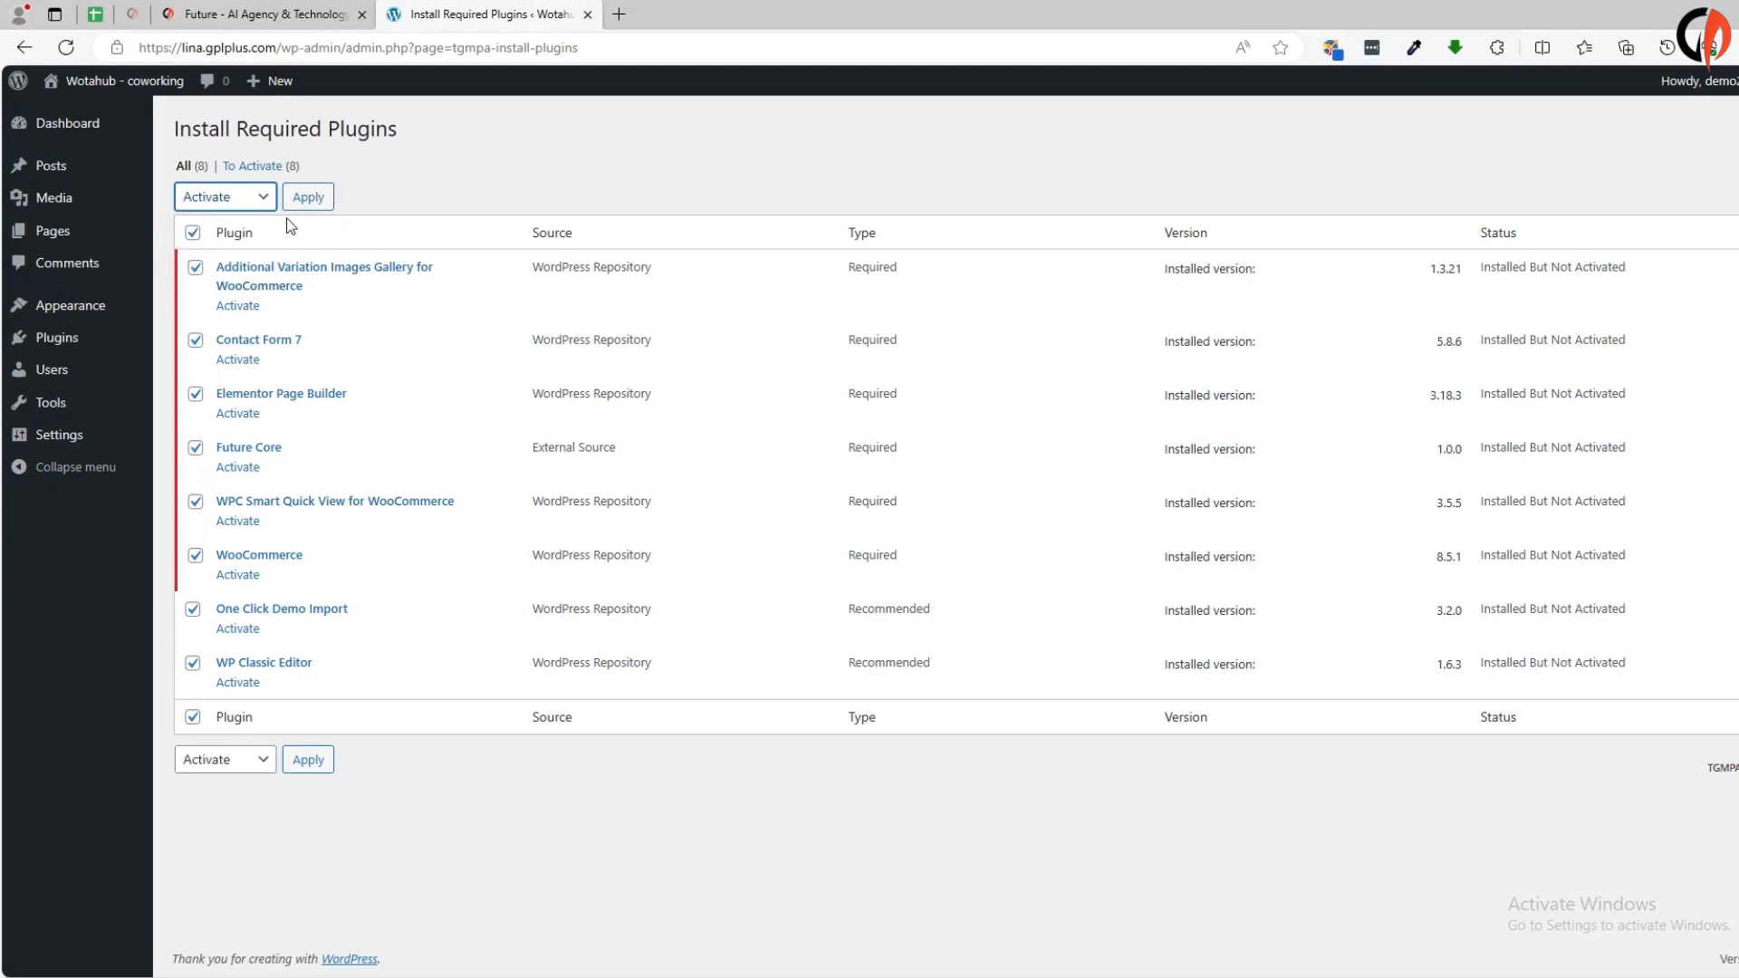
left_click(308, 202)
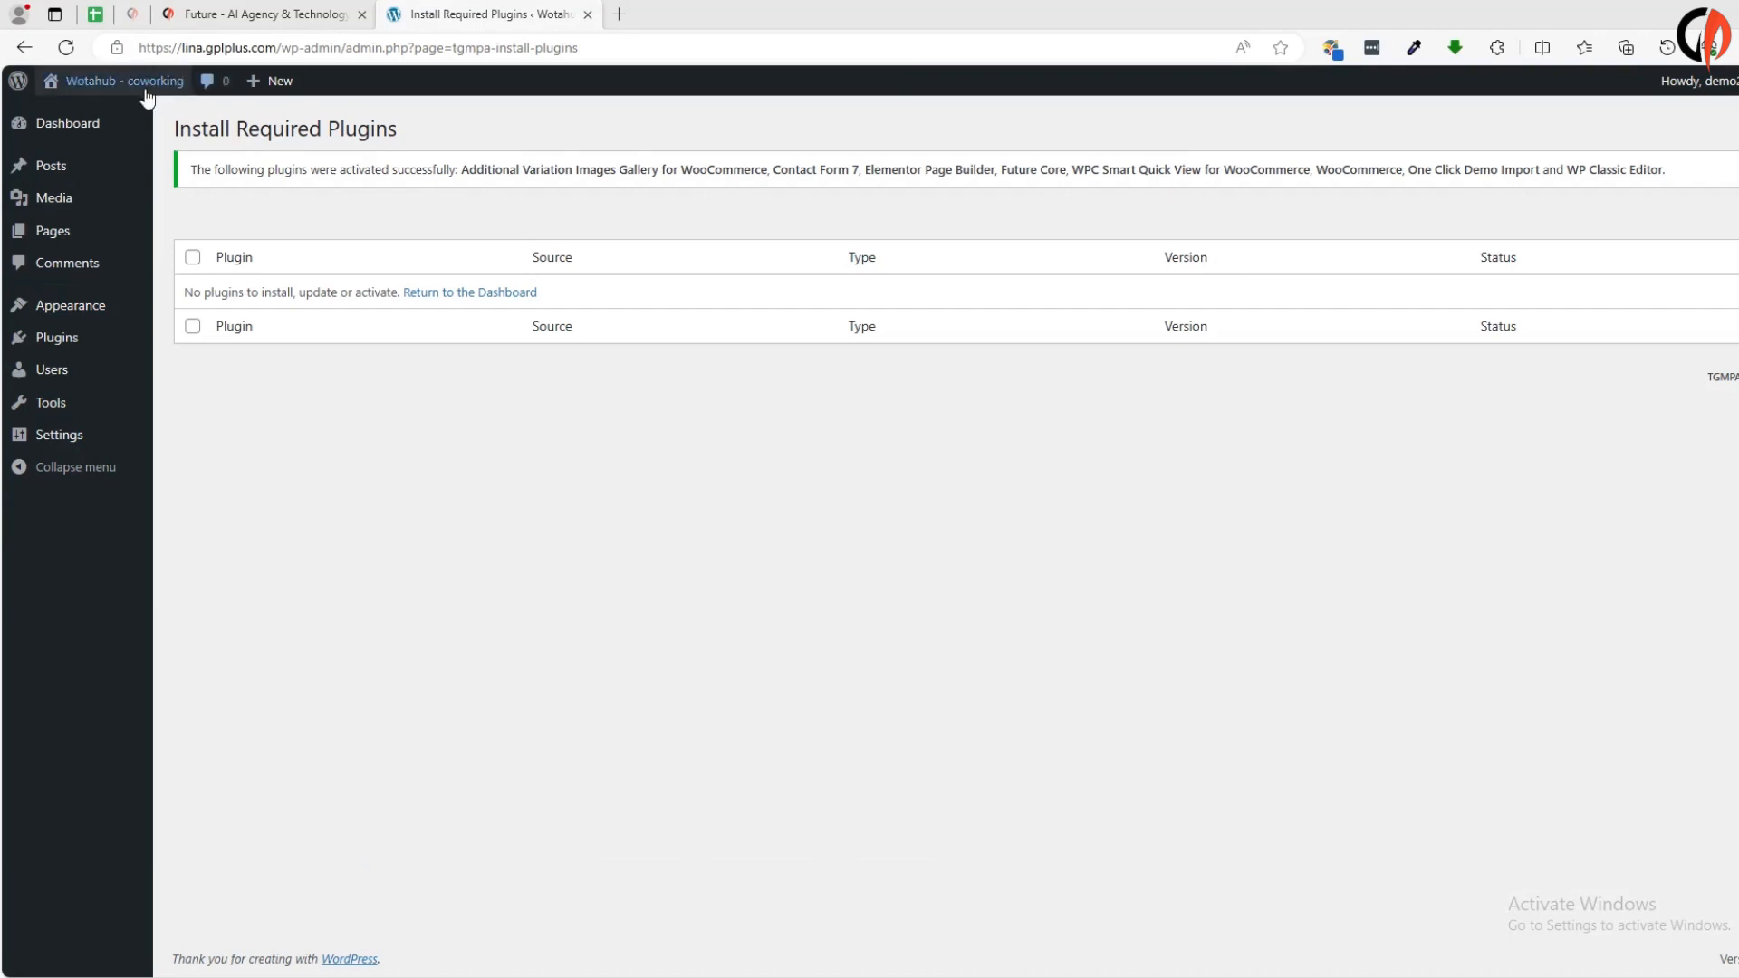
Reload the WordPress dashboard and open the Future theme's Demo Importer page
left_click(64, 126)
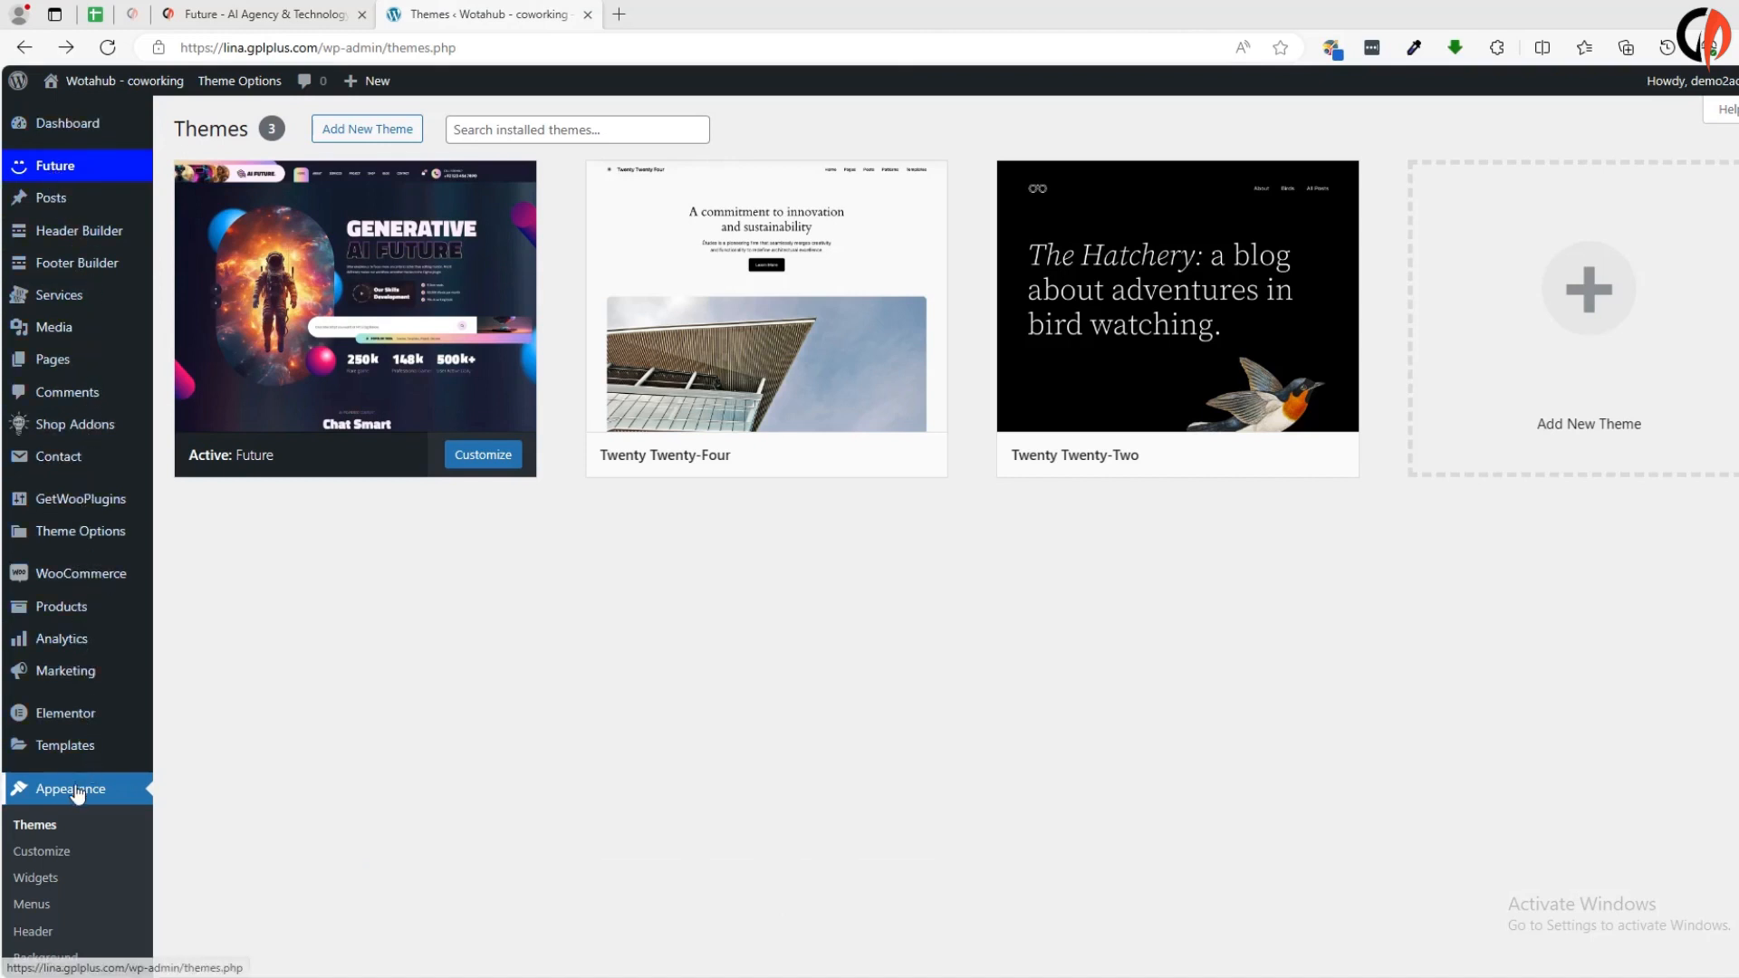
scroll(80, 793, "down", 2)
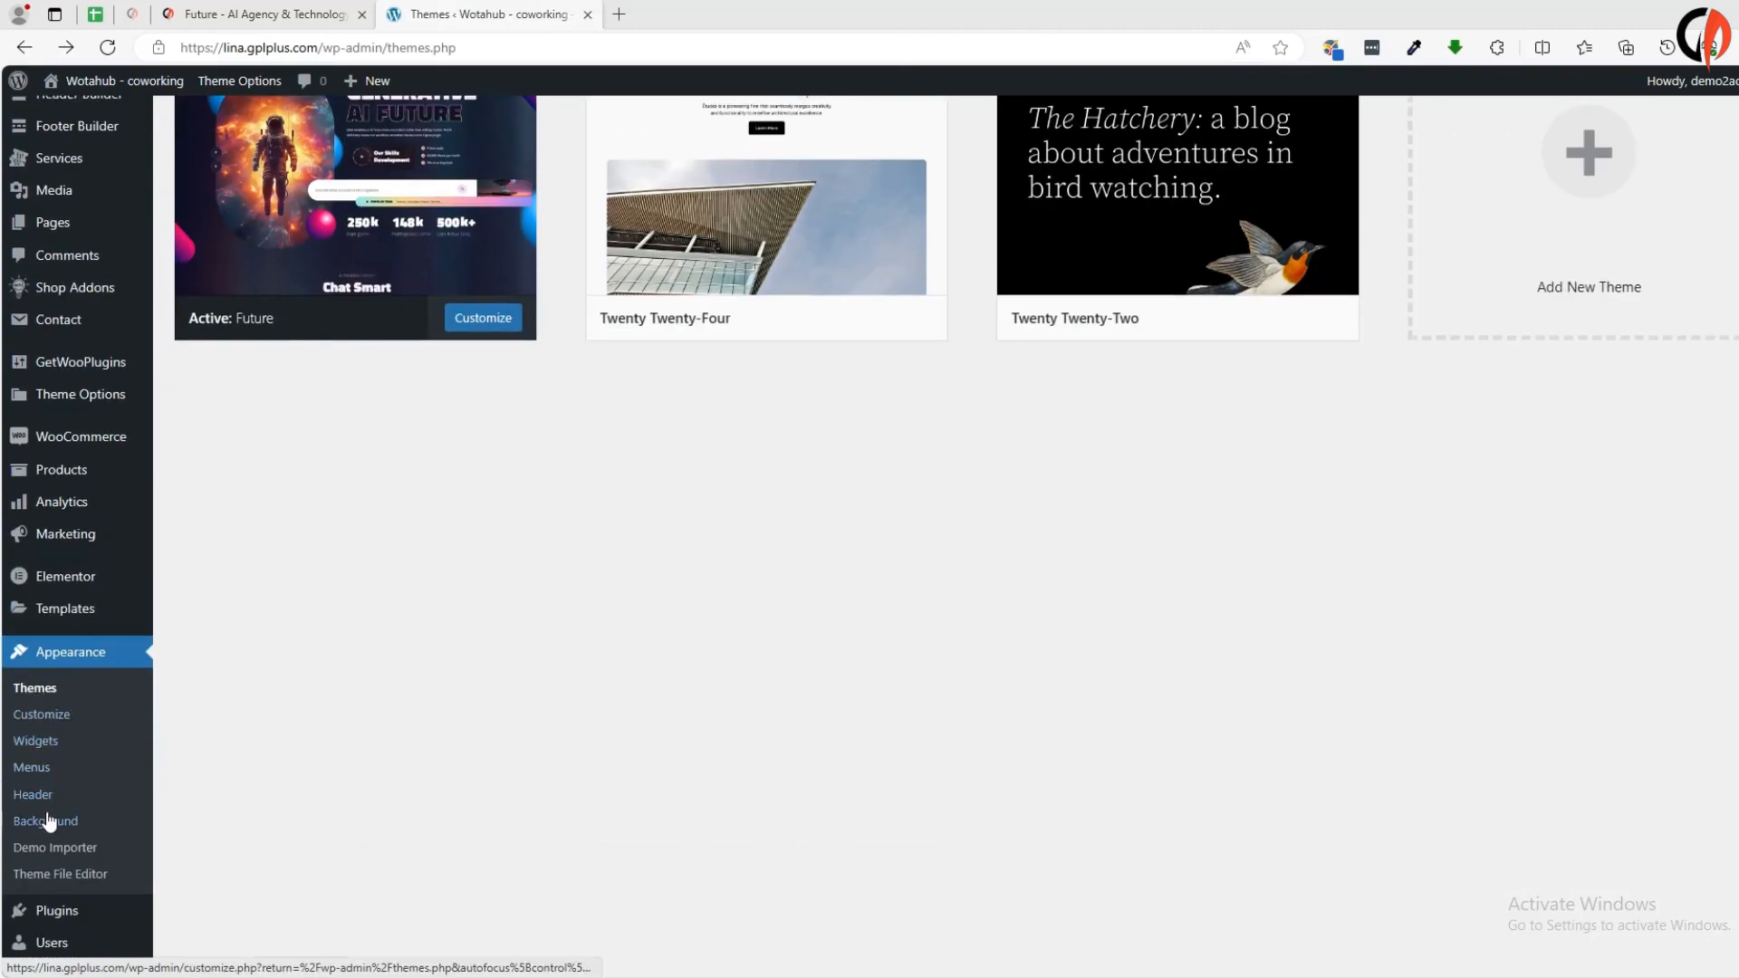
left_click(55, 852)
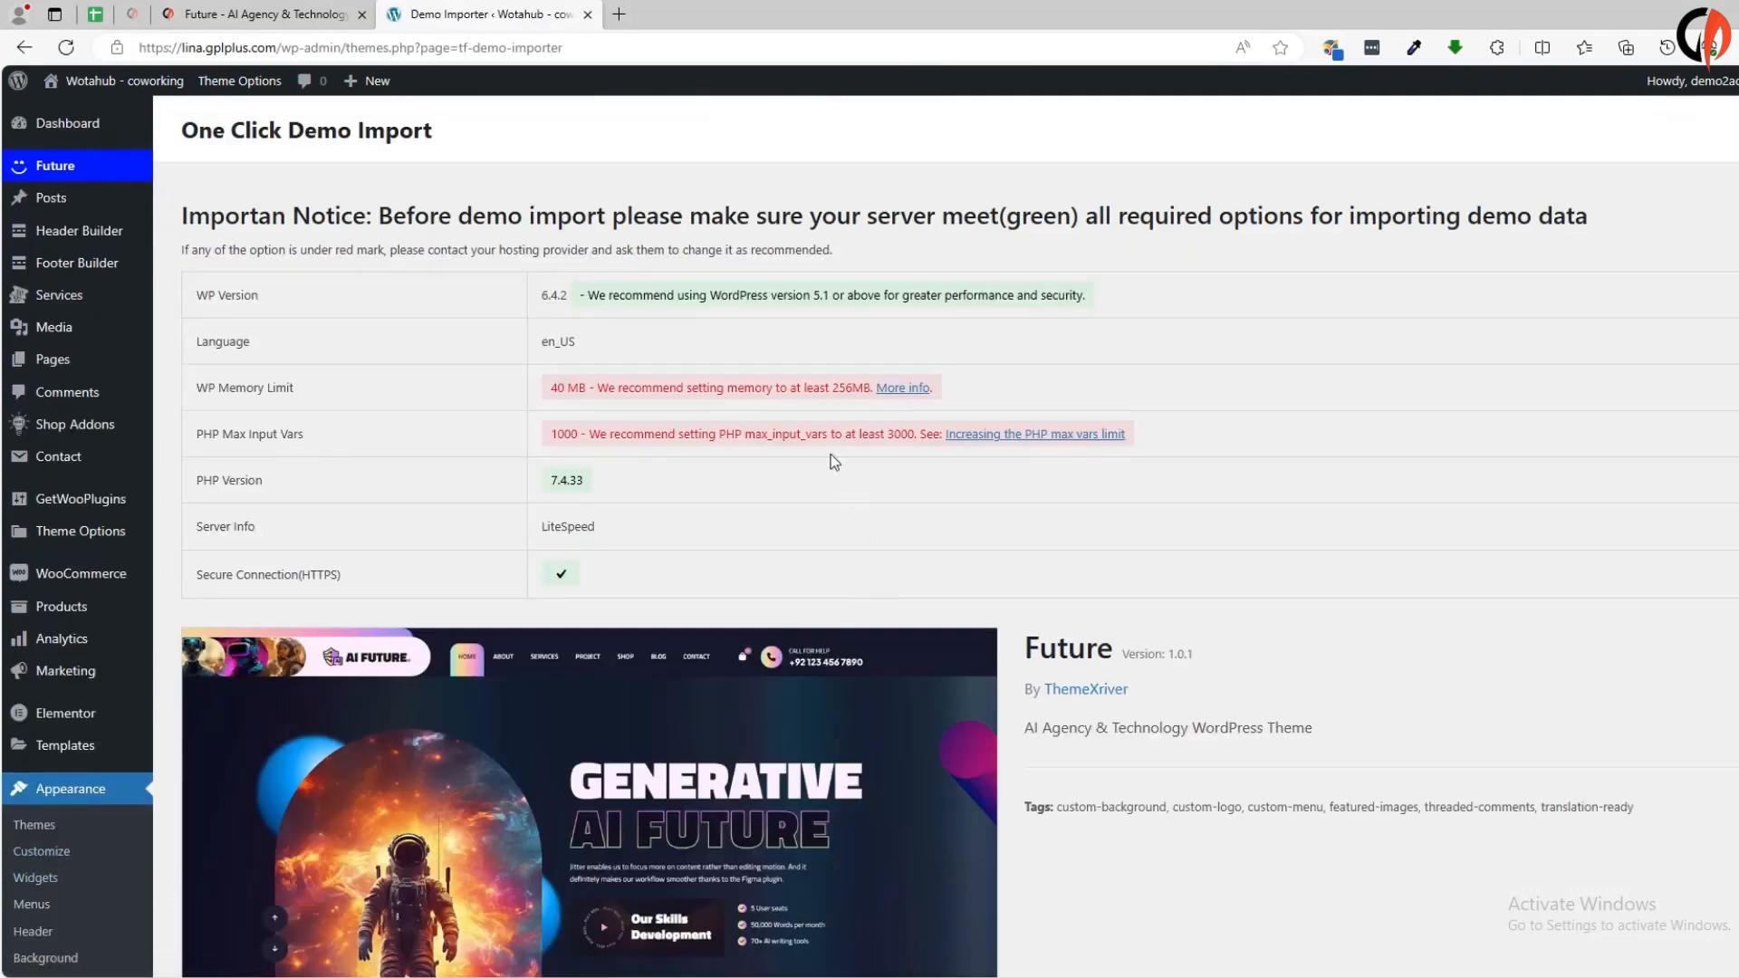
Import the Home 01 demo content, continuing past the recommended plugins notice
scroll(831, 540, "down", 7)
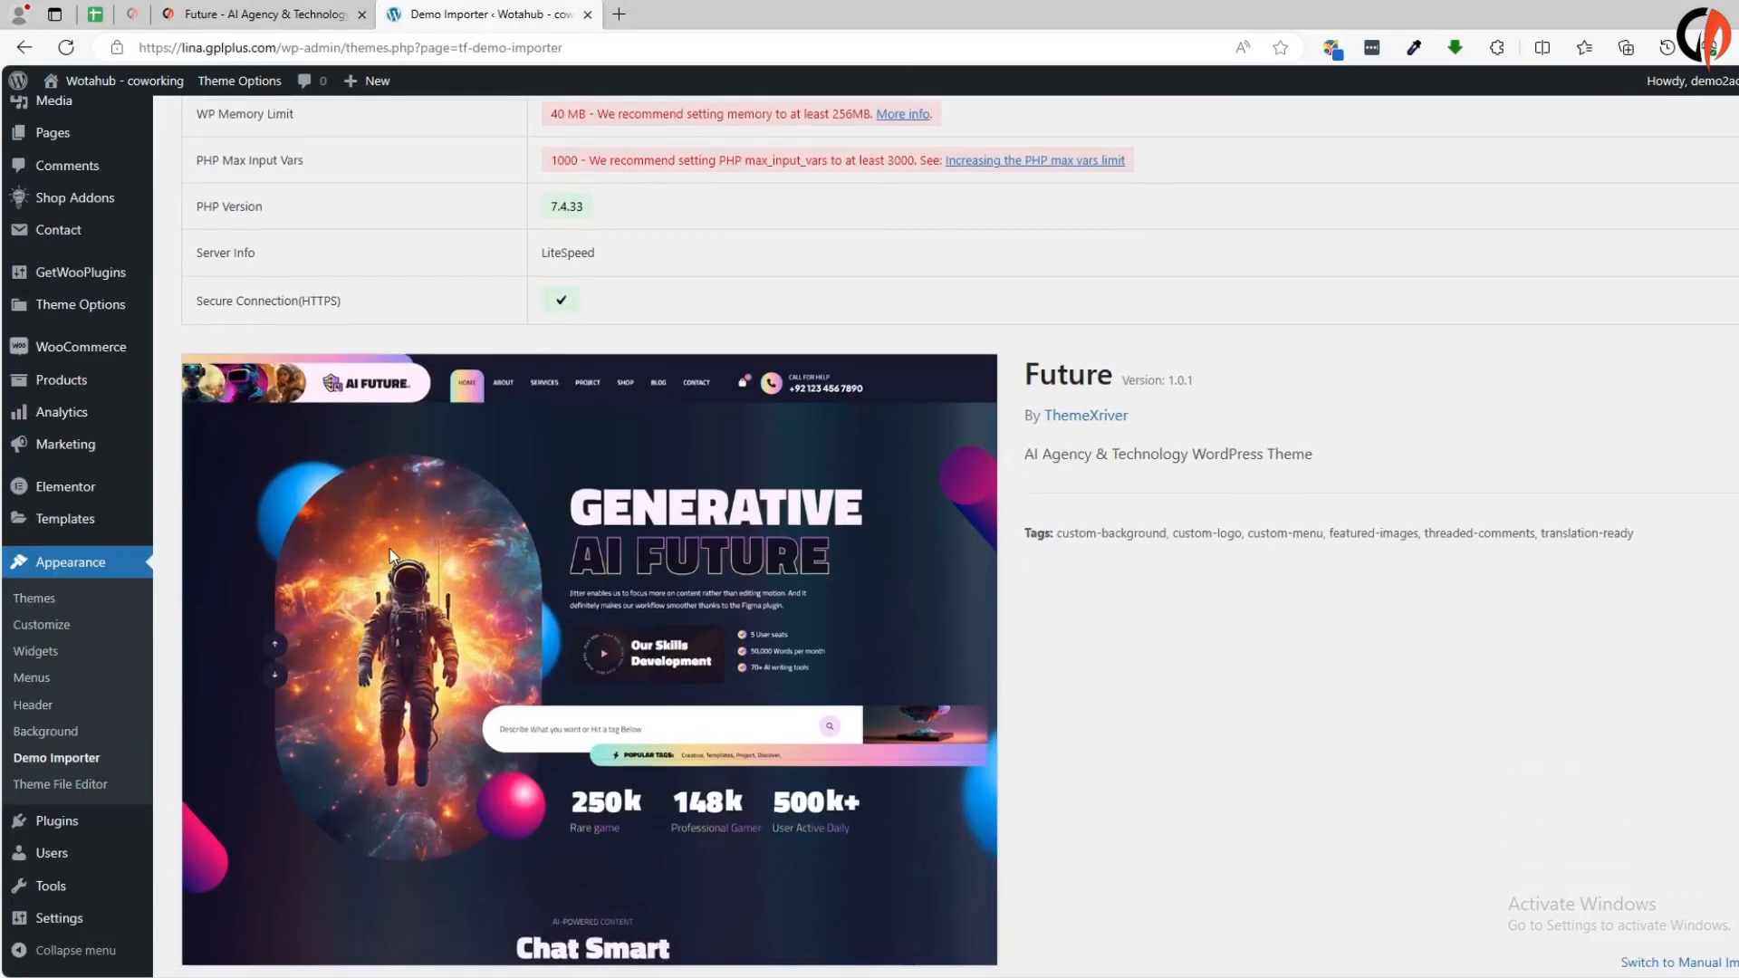
scroll(478, 516, "down", 2)
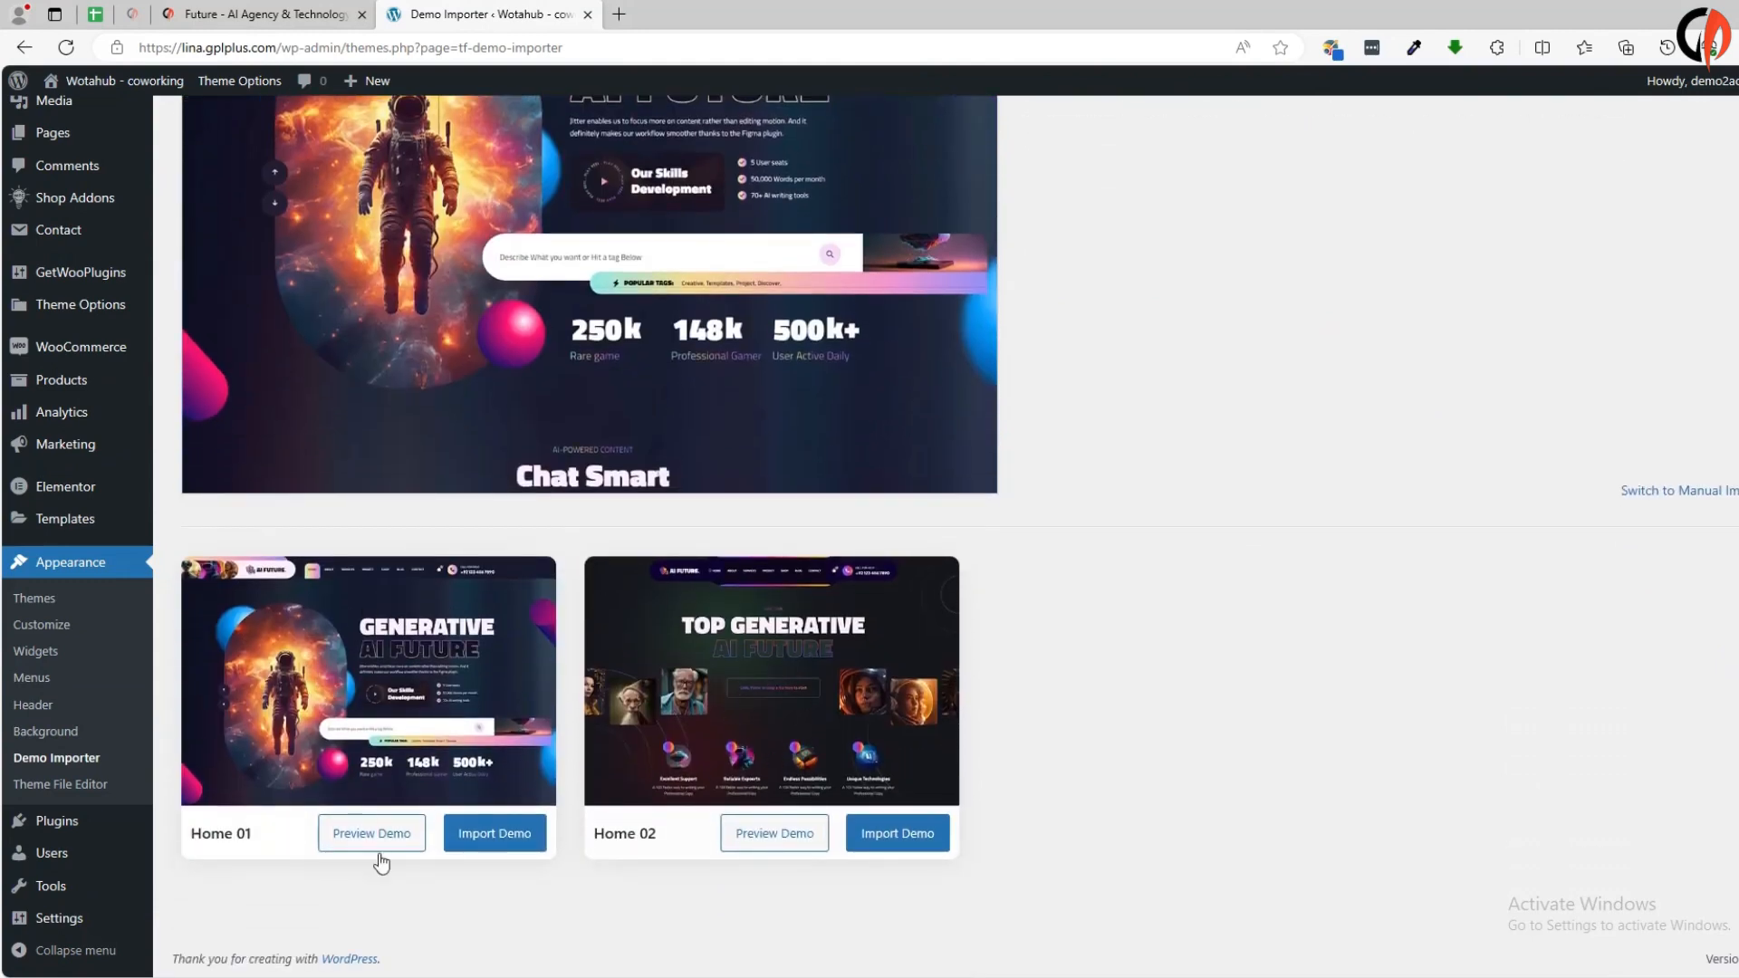
left_click(494, 841)
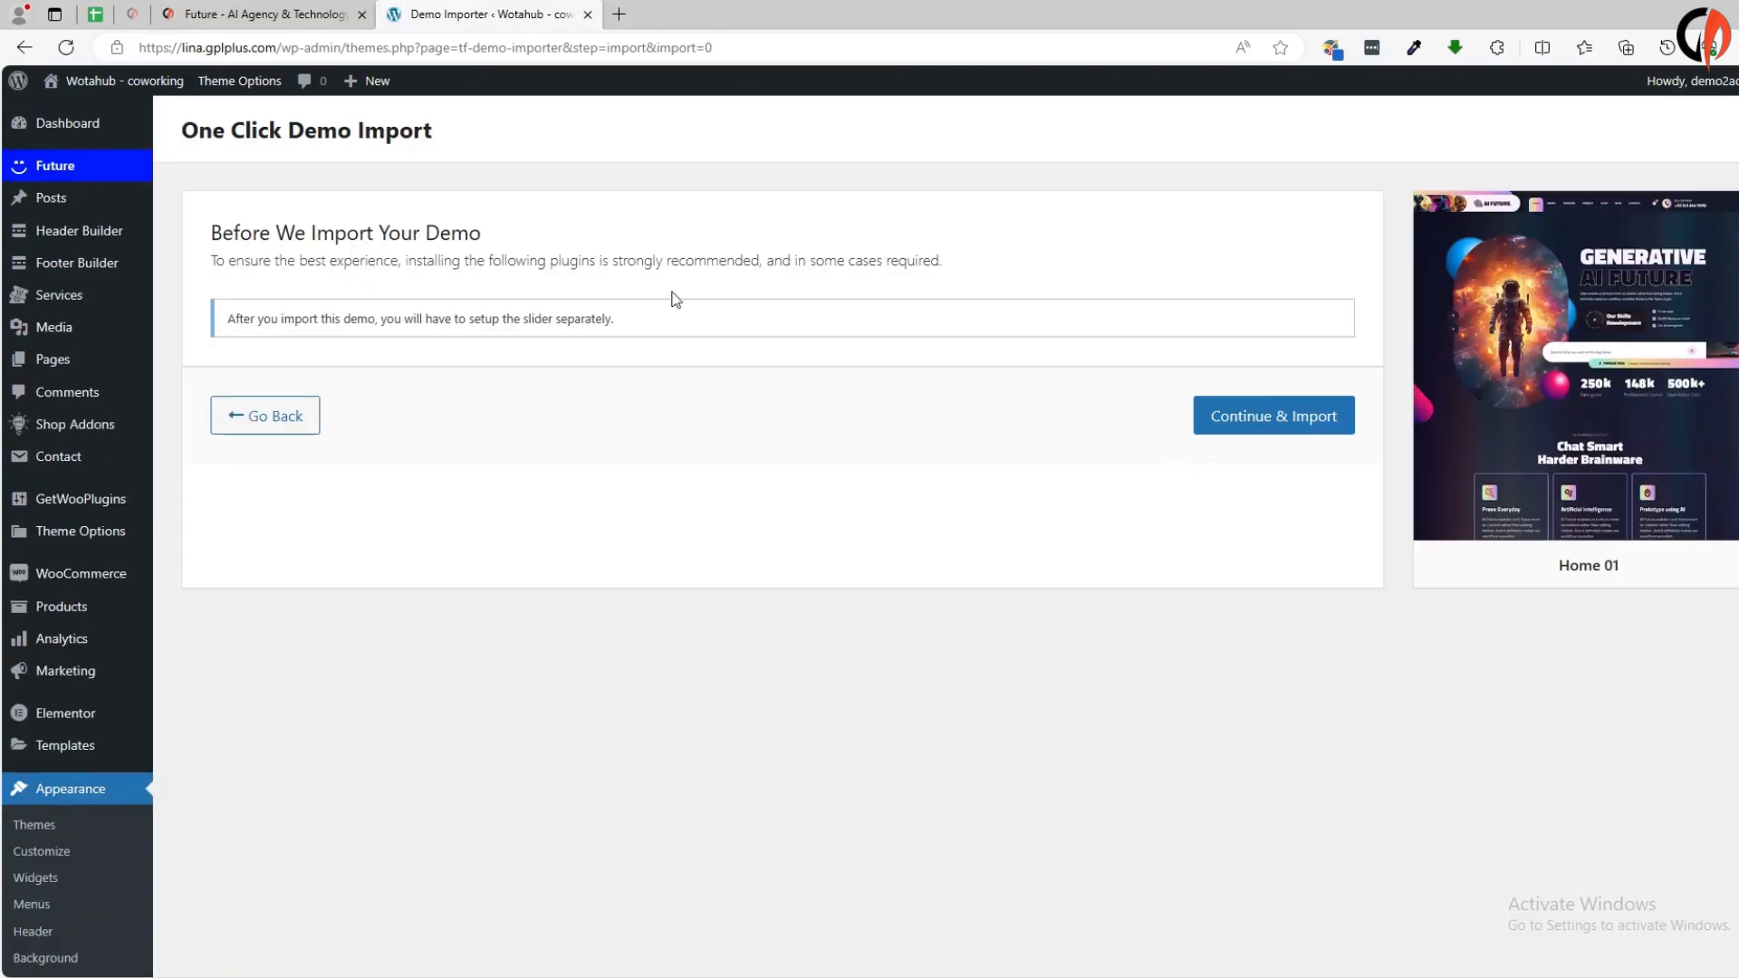
left_click(1285, 418)
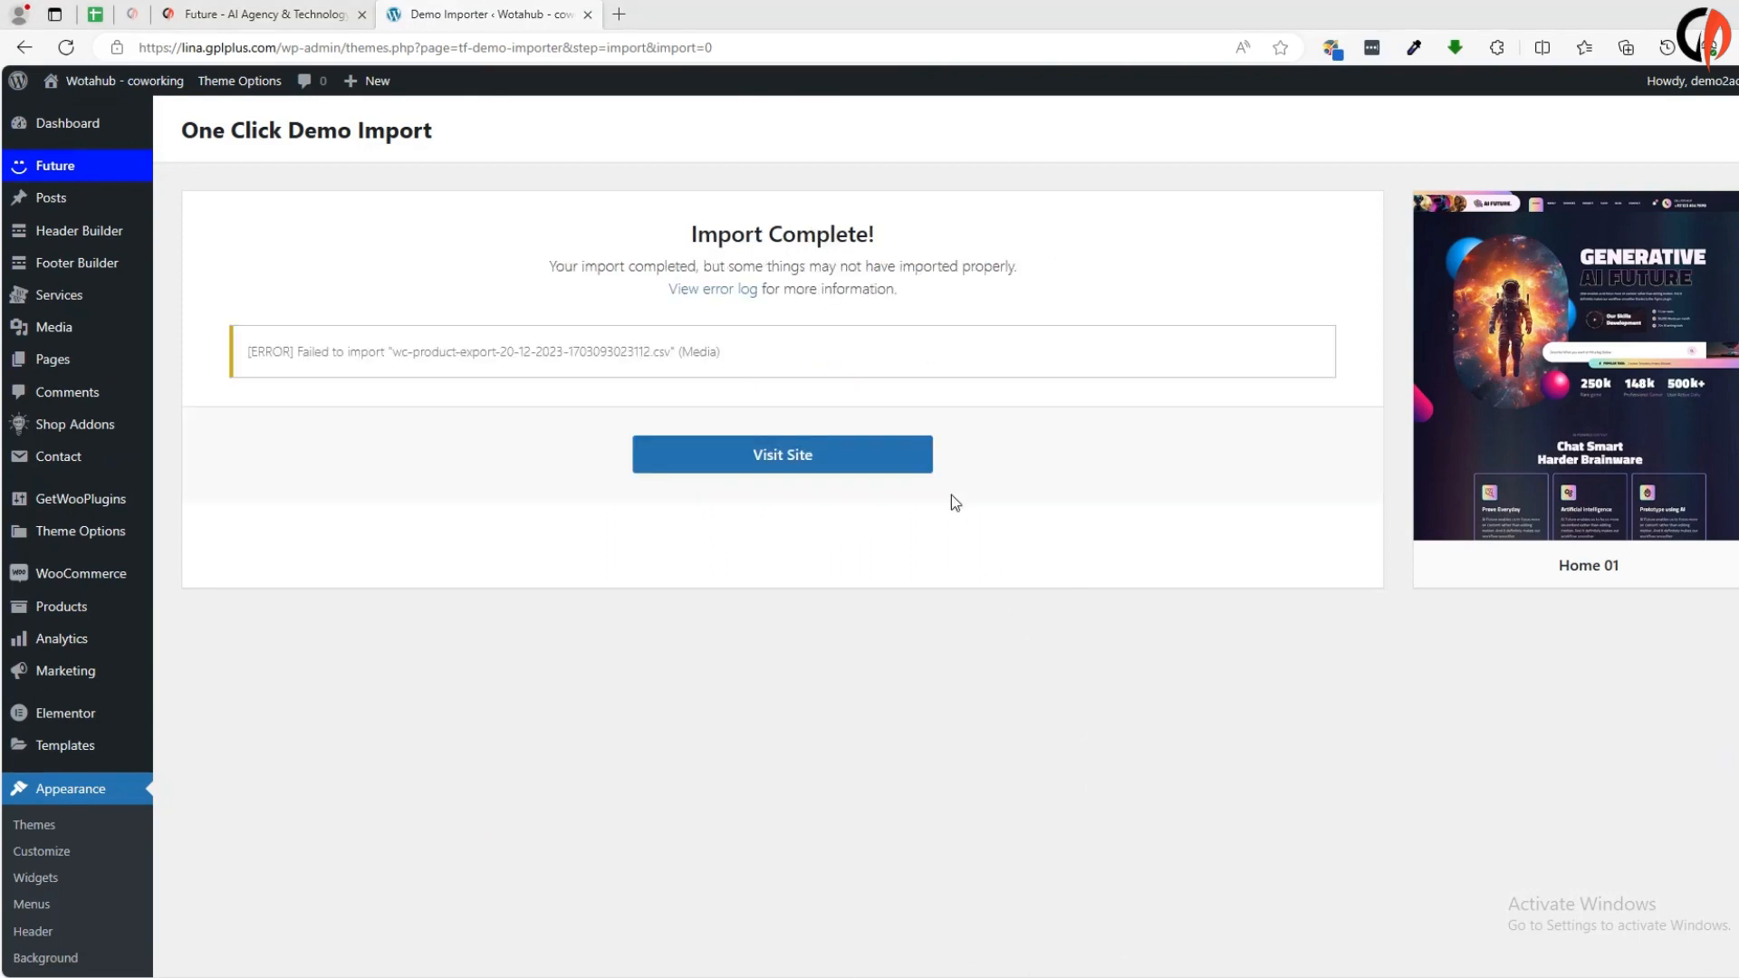
Visit the live site and examine the imported homepage from the hero section down to the latest news and back up
left_click(742, 458)
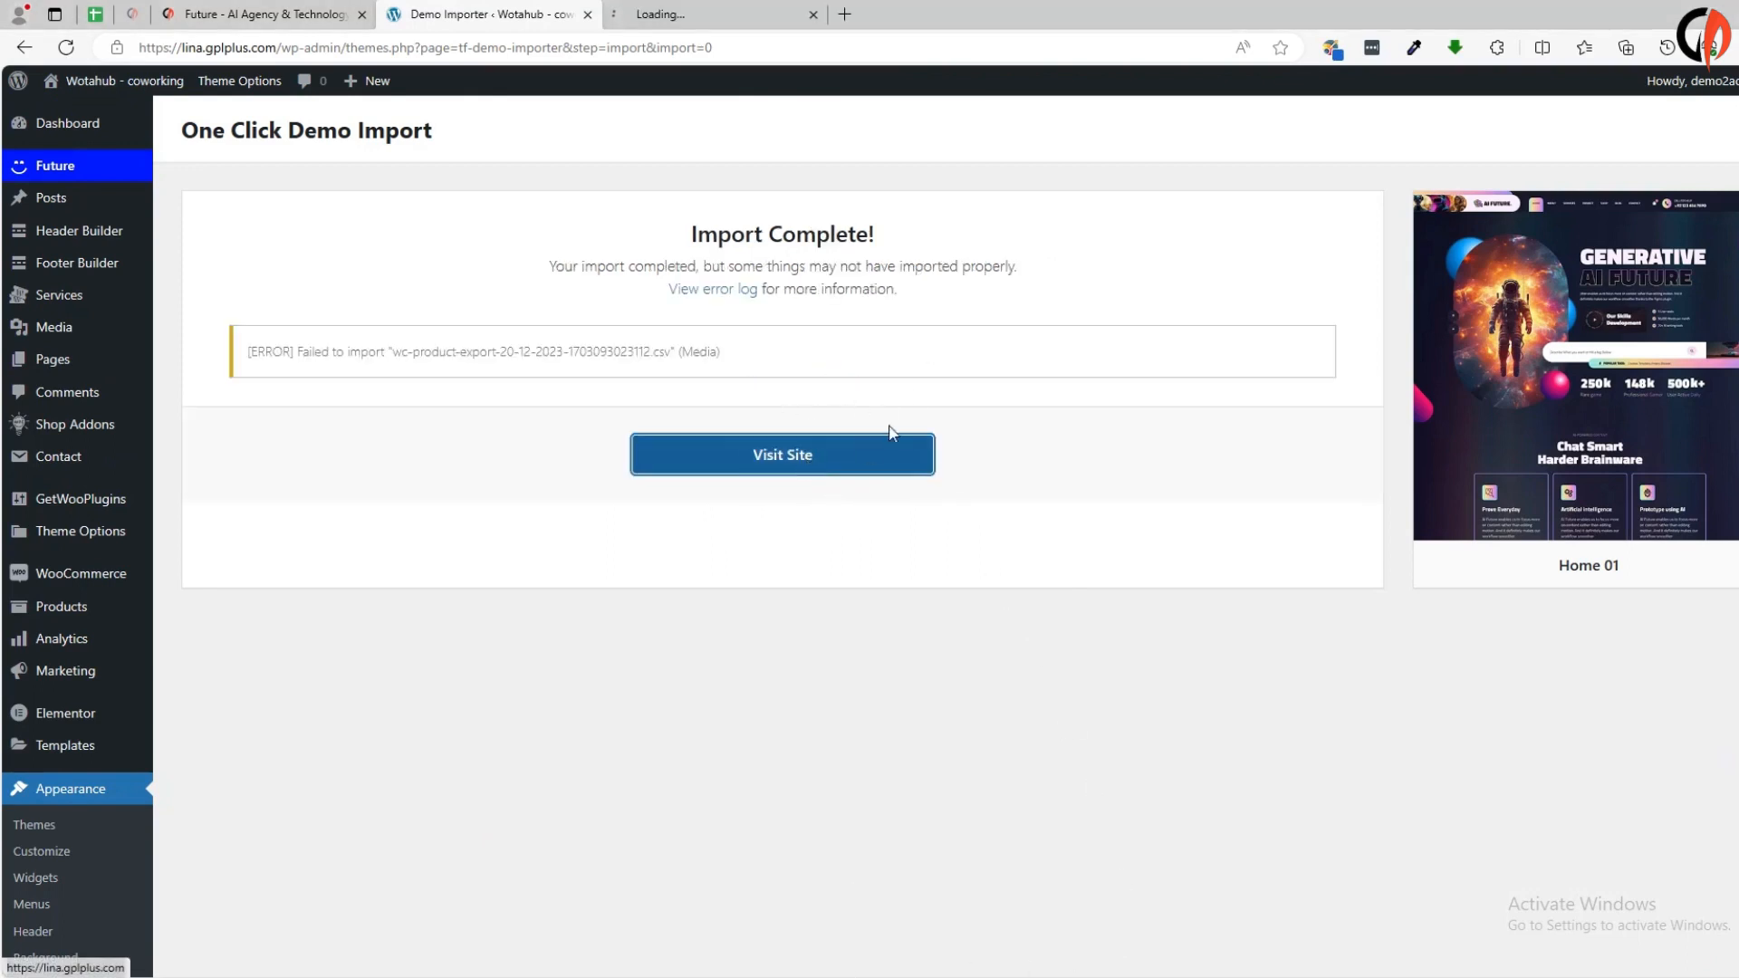
left_click(724, 13)
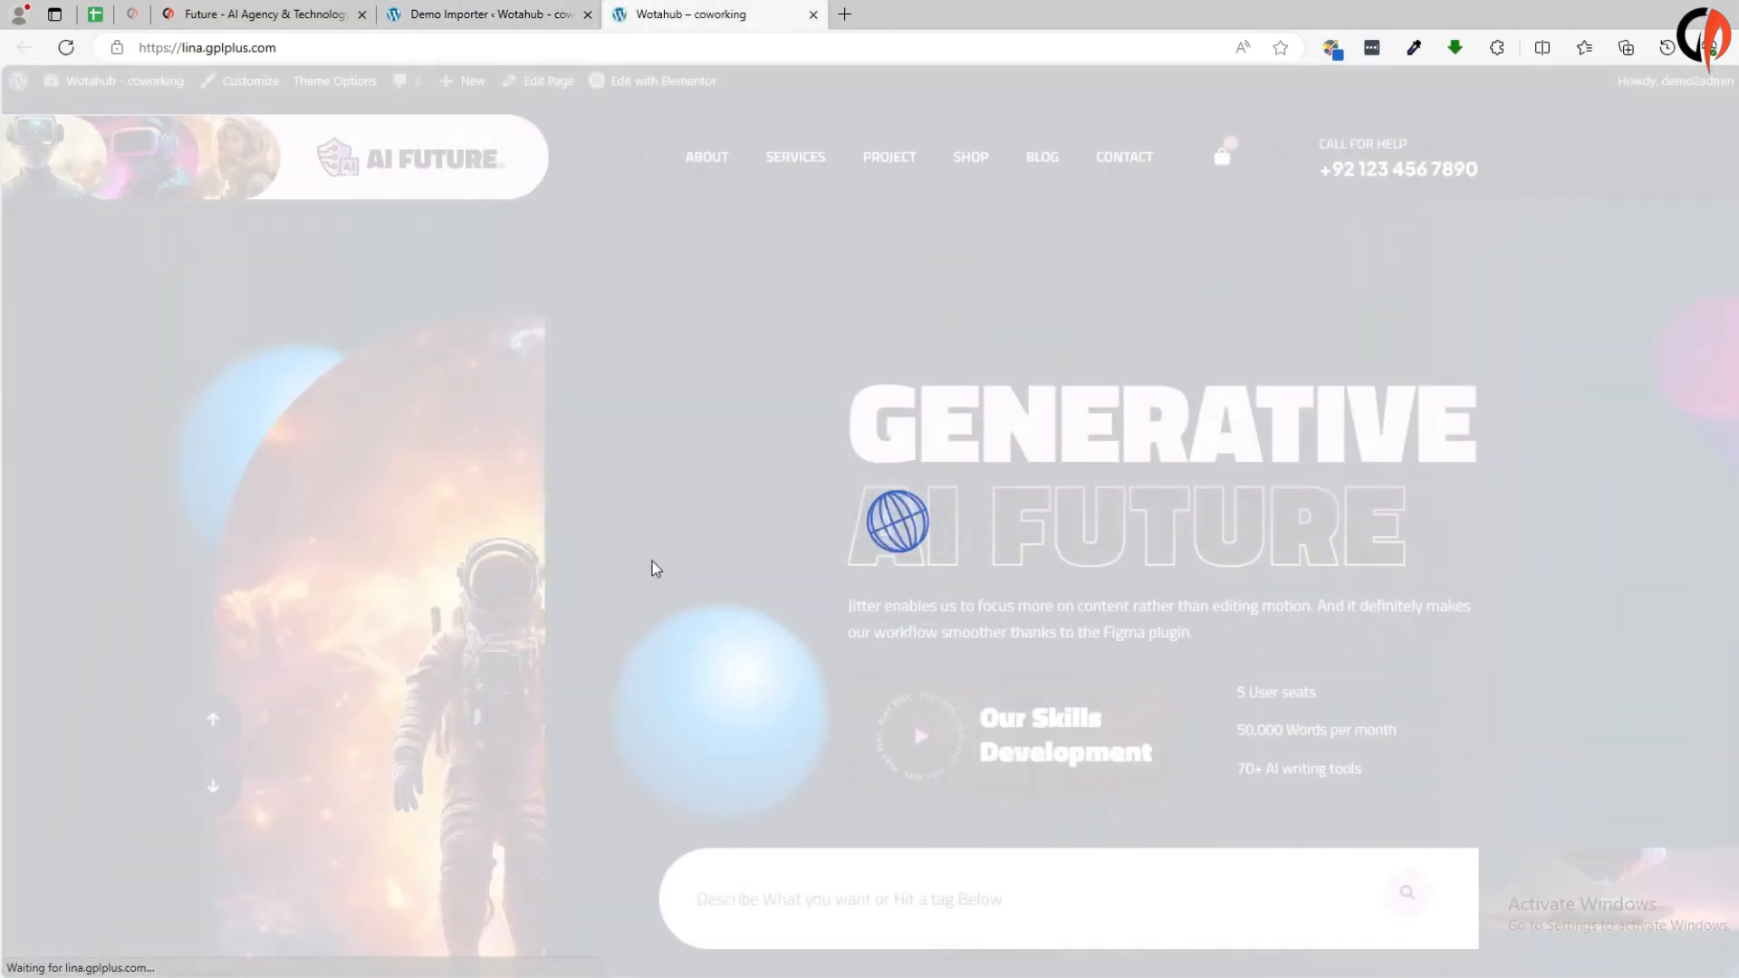
scroll(920, 384, "down", 5)
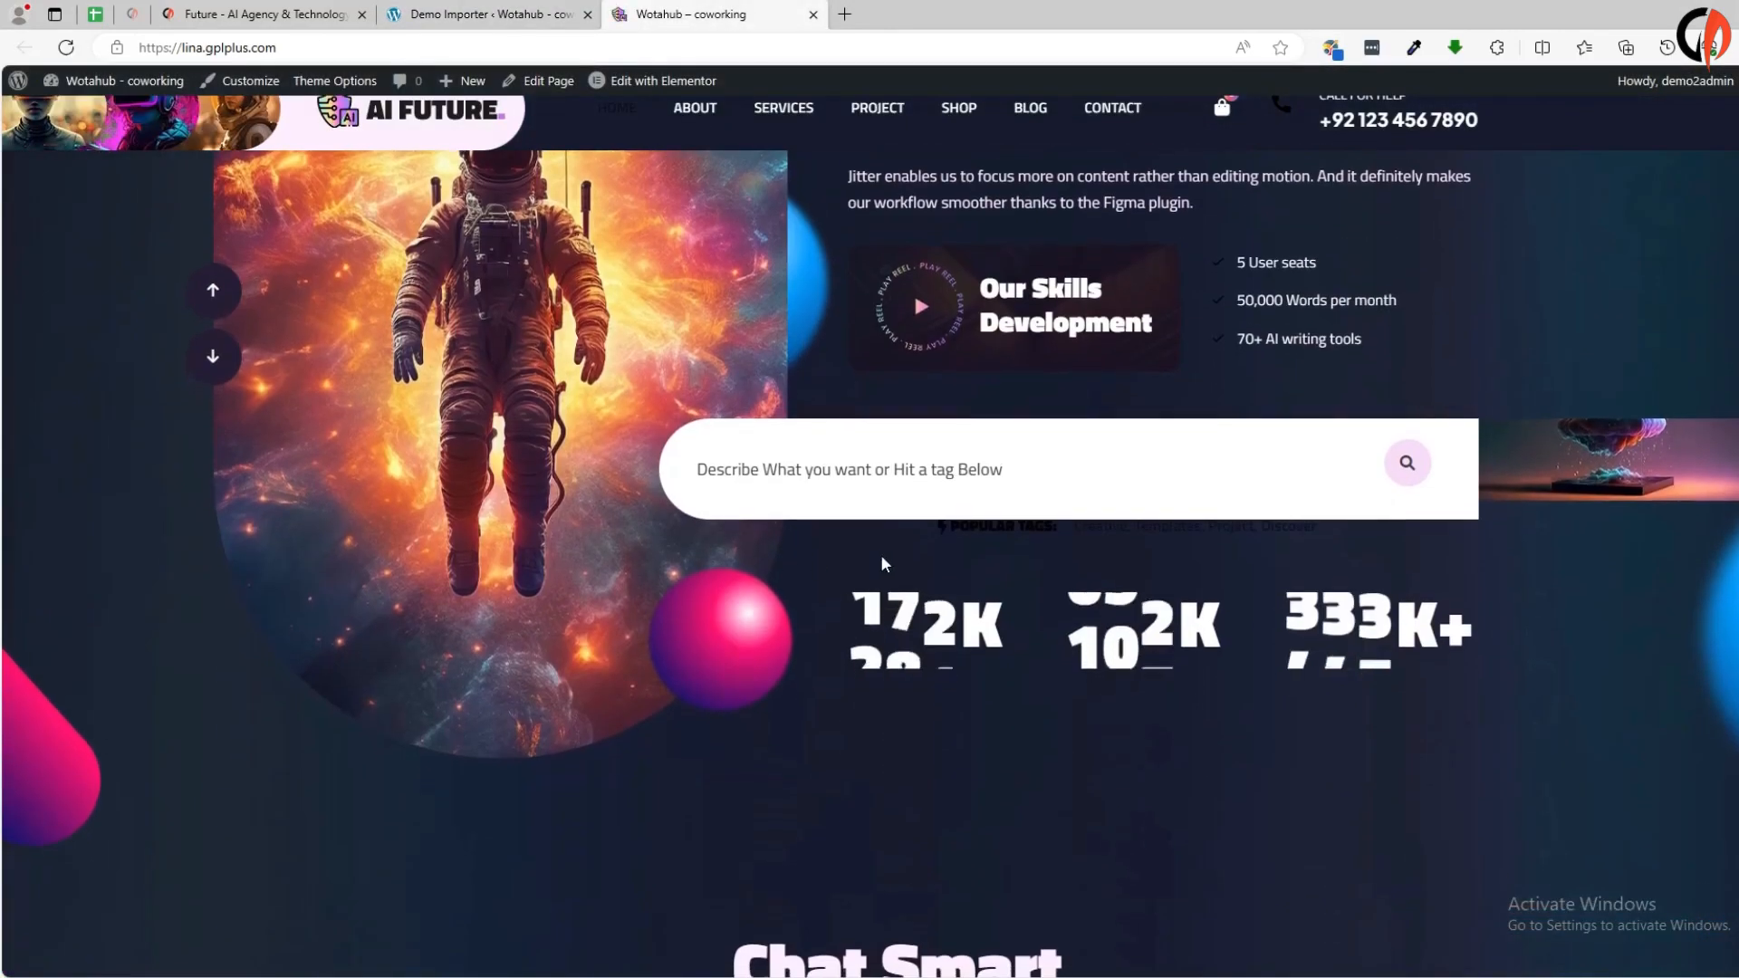
scroll(1608, 433, "down", 4)
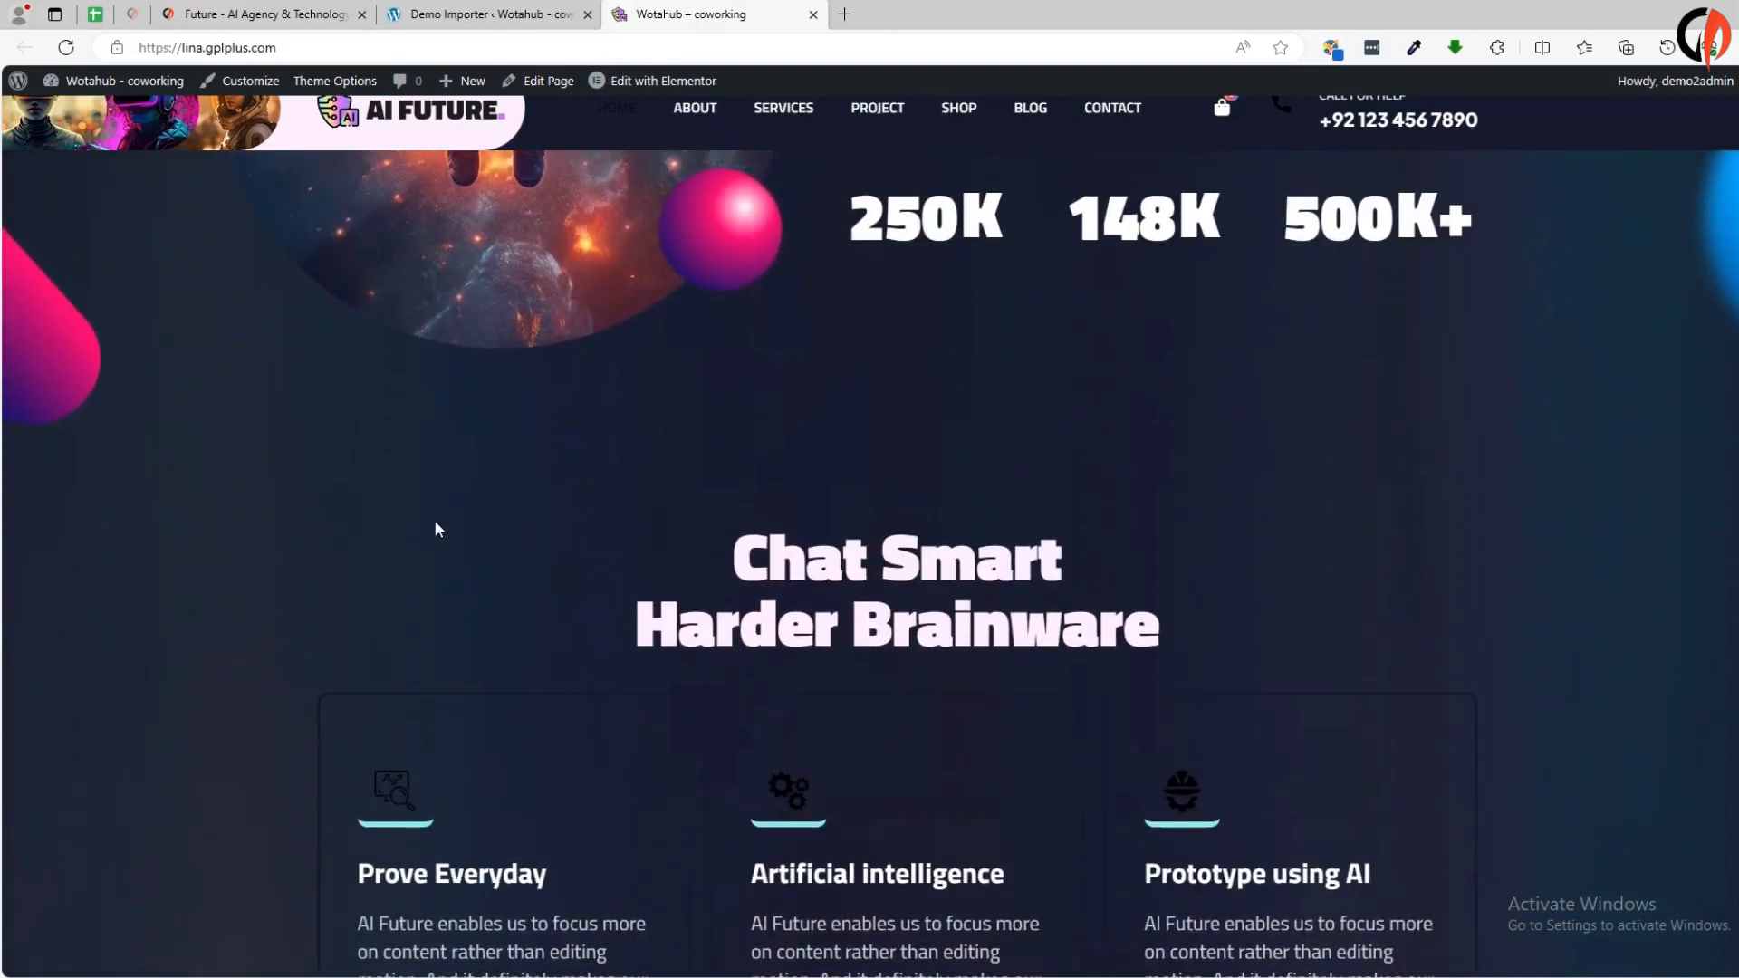
scroll(436, 529, "down", 4)
scroll(1465, 499, "down", 5)
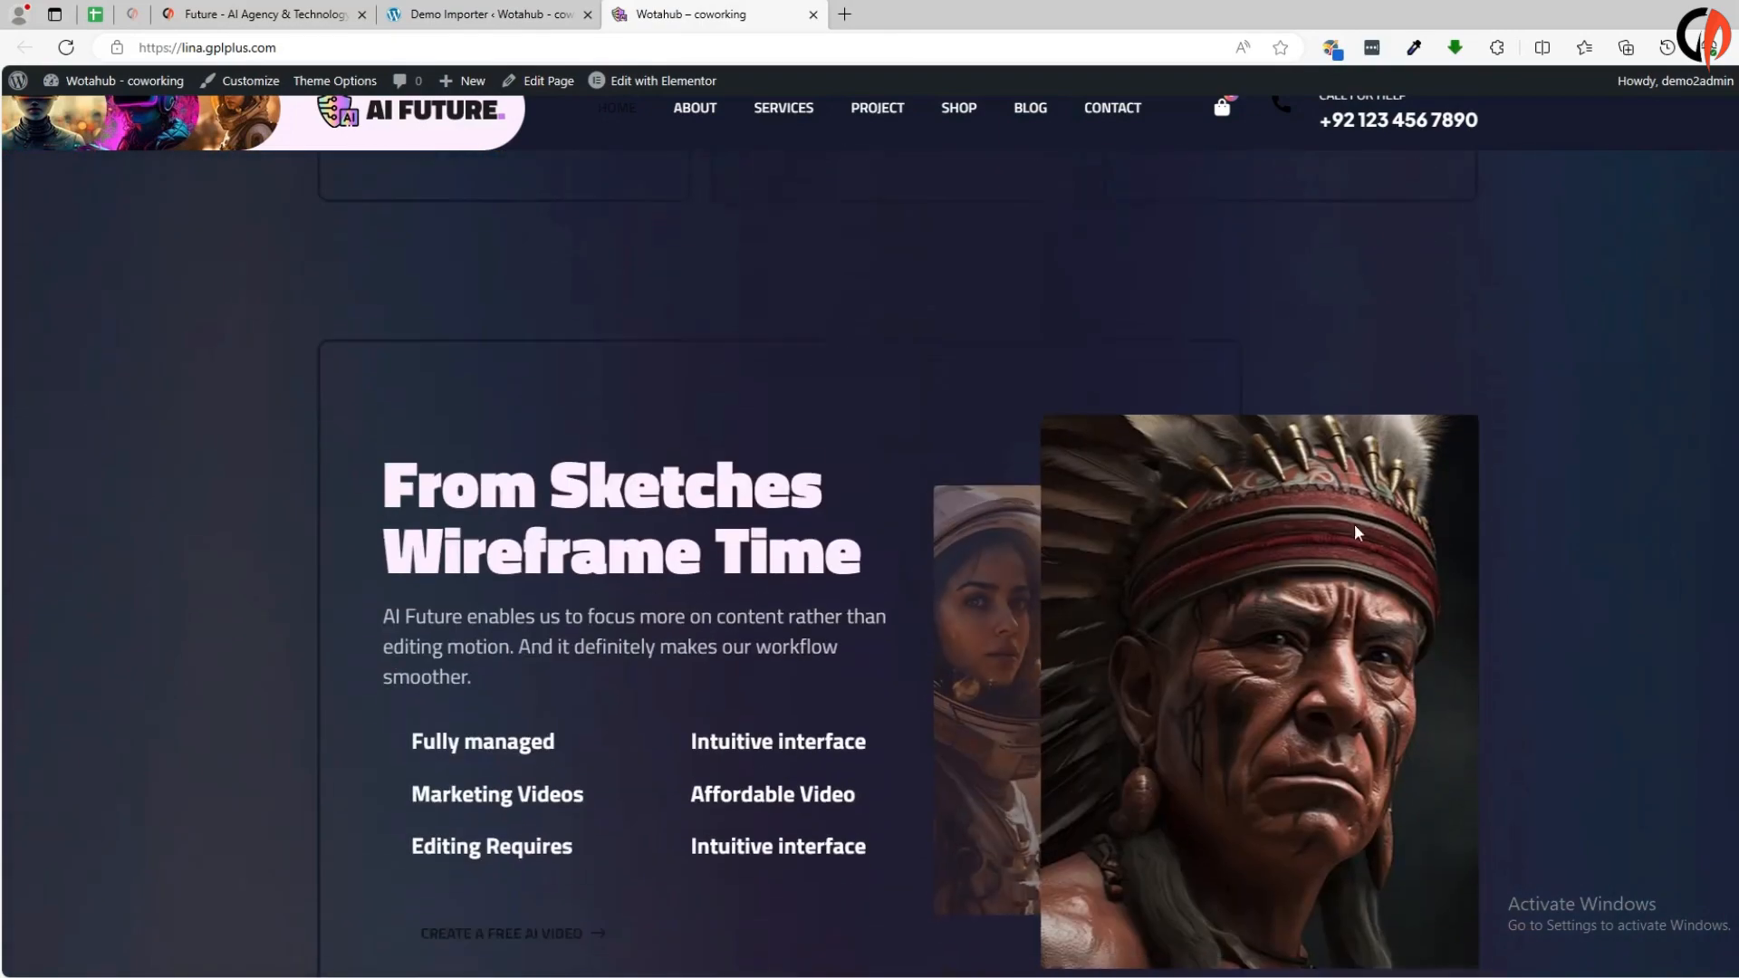
scroll(786, 518, "down", 6)
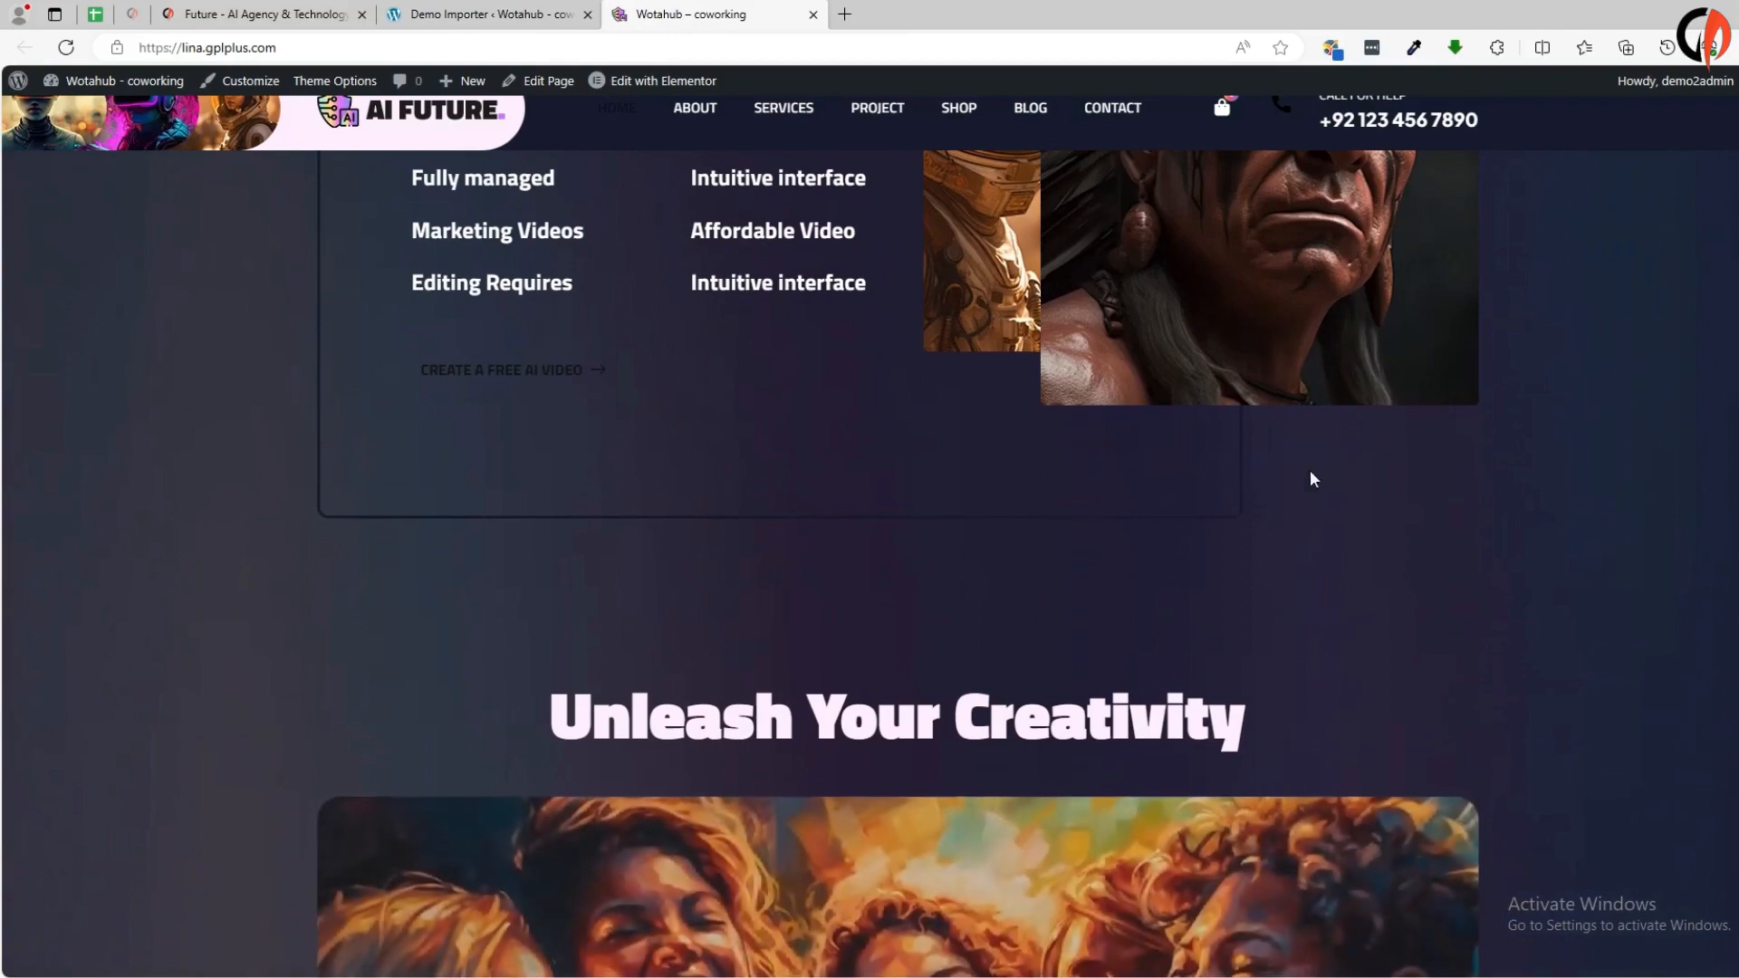
scroll(1312, 479, "down", 5)
scroll(945, 494, "down", 10)
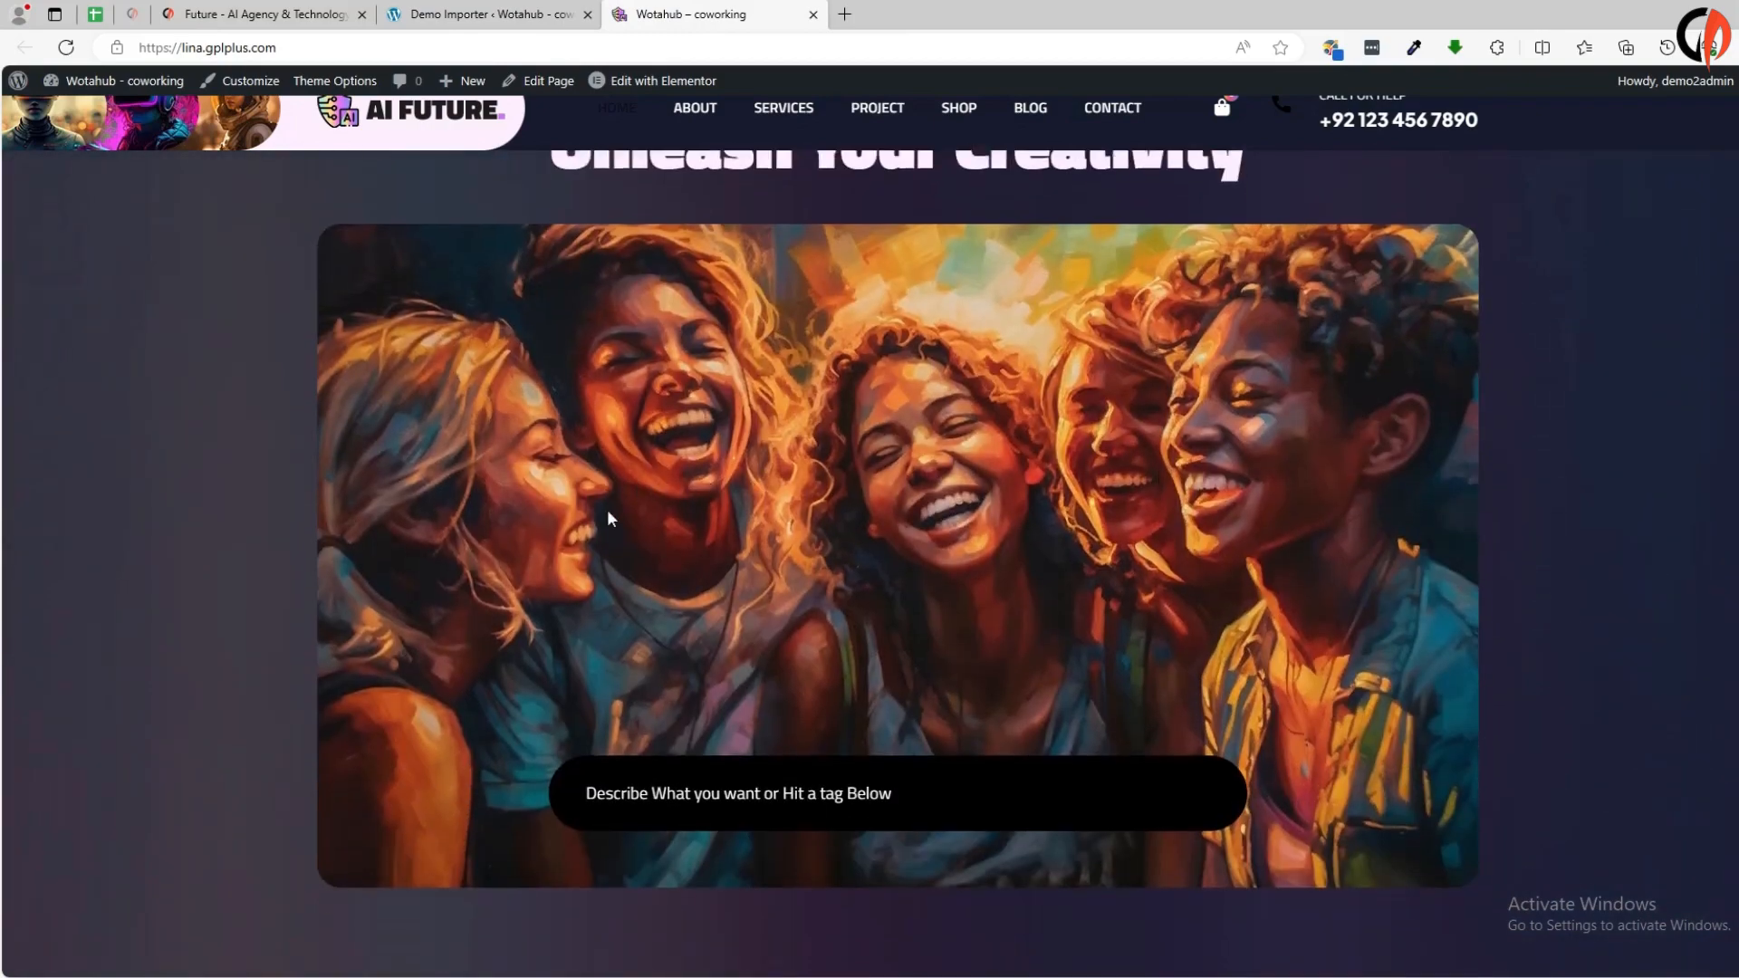
scroll(1215, 522, "down", 10)
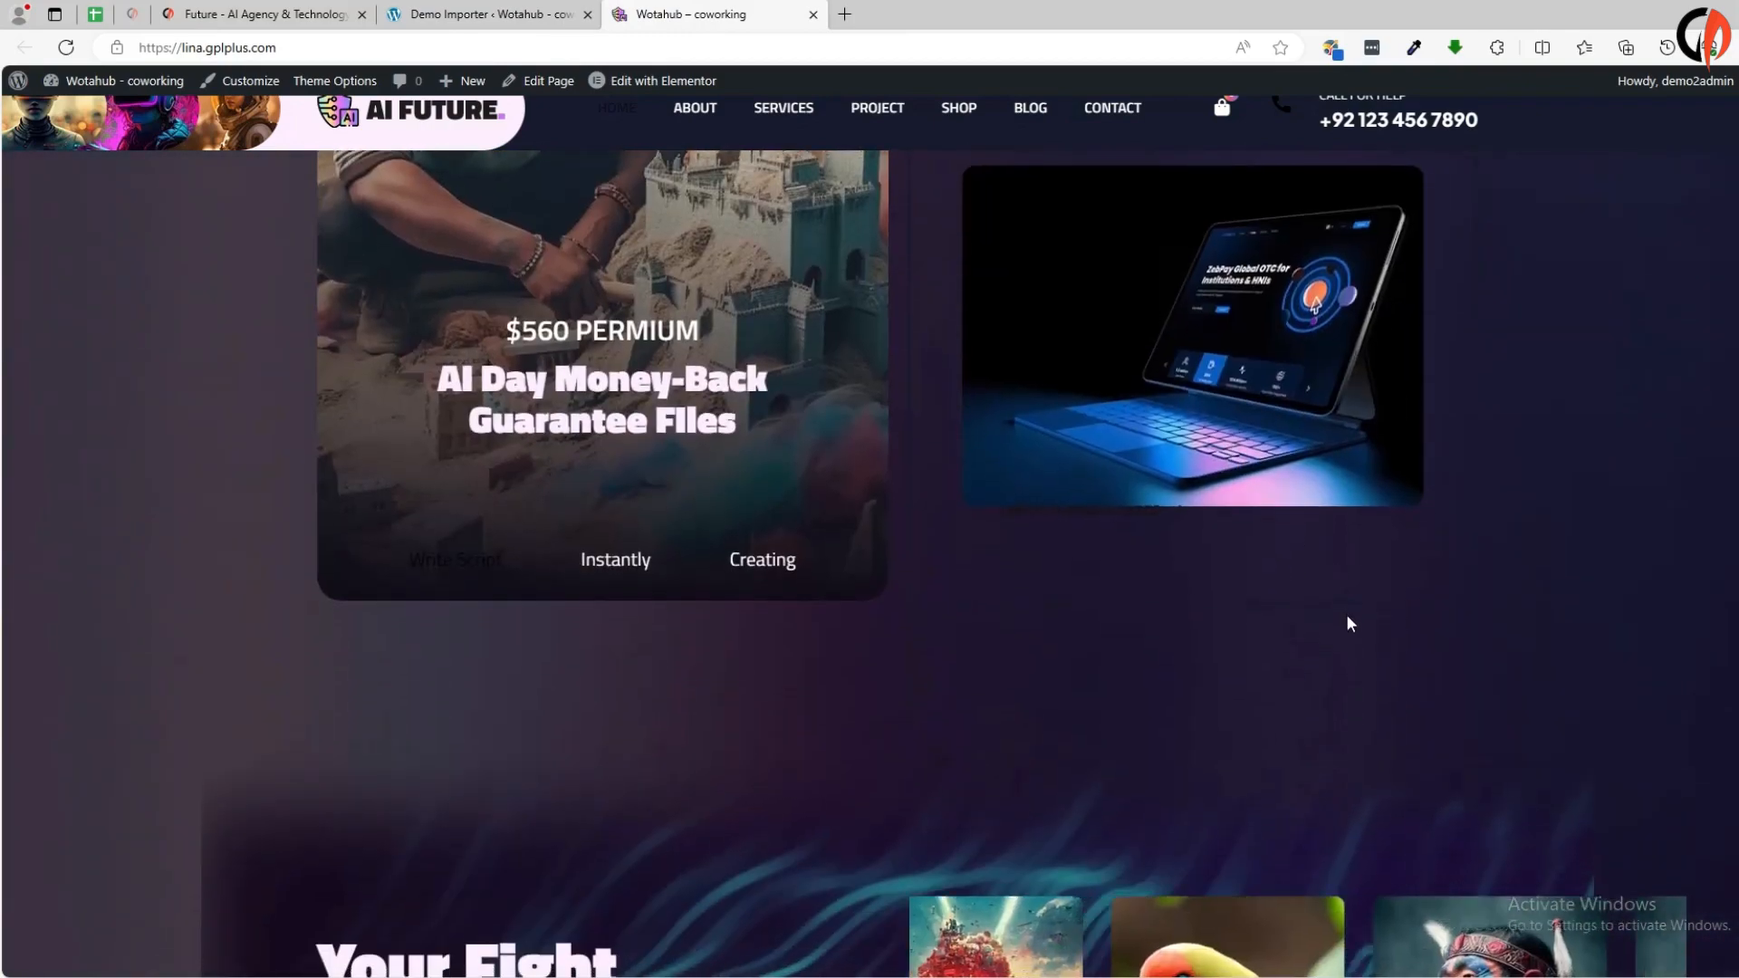
scroll(580, 729, "down", 12)
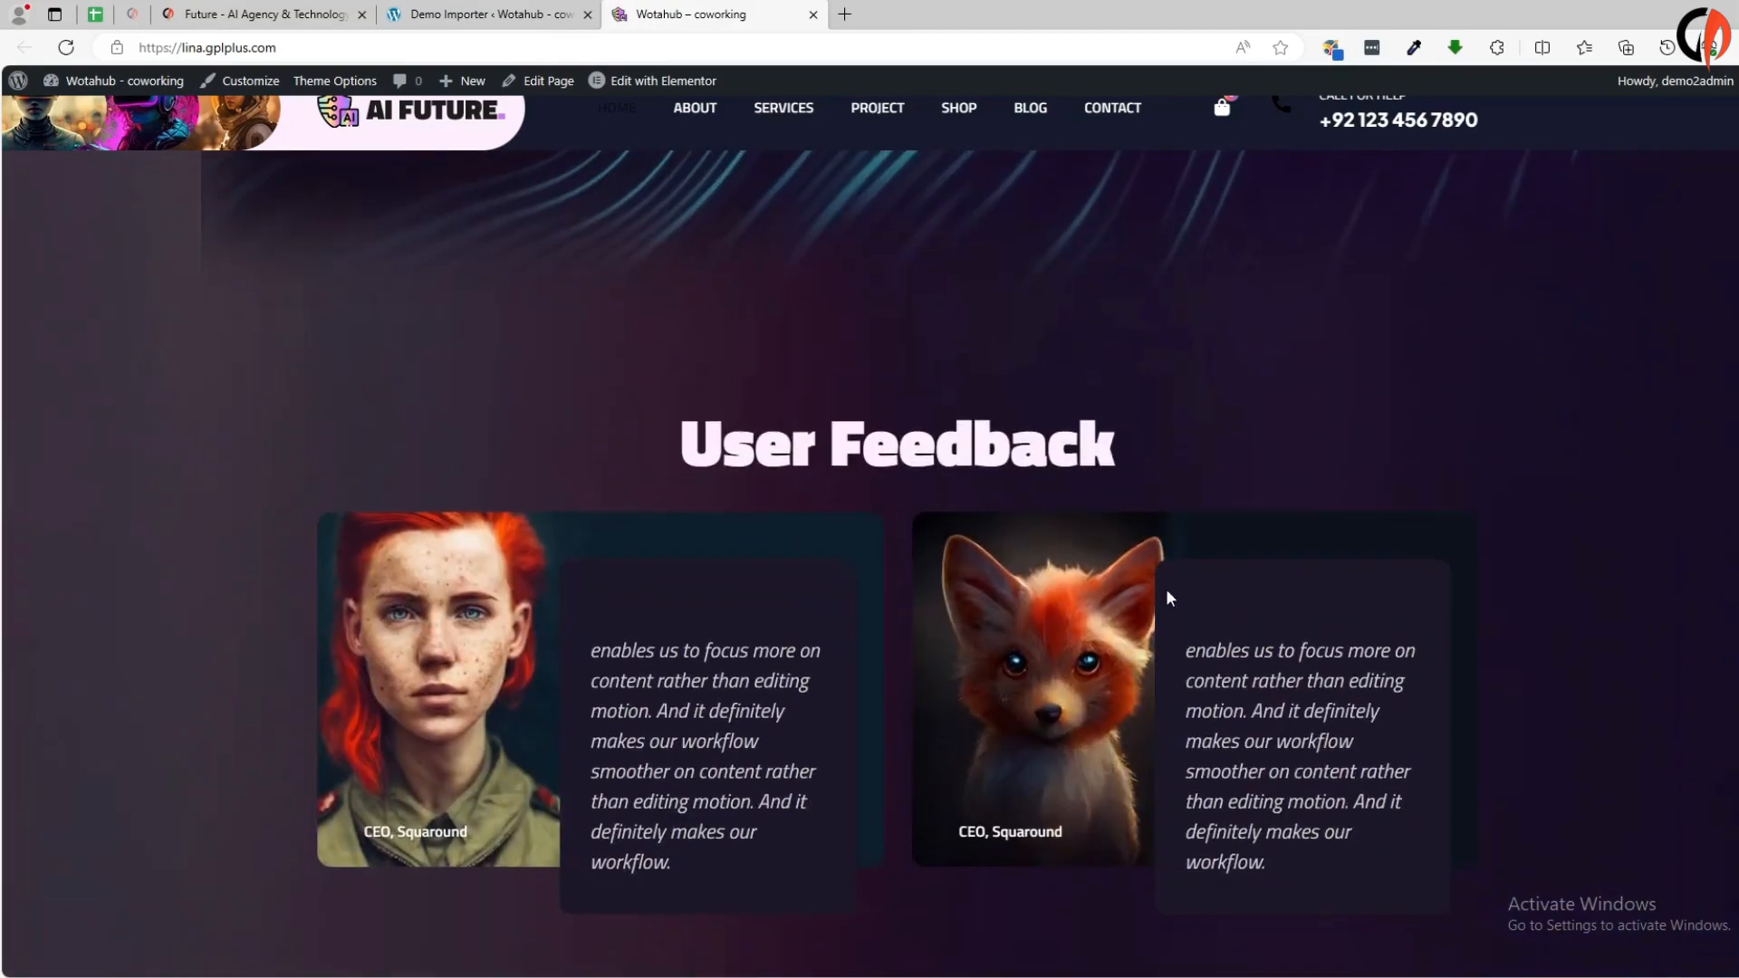
scroll(568, 631, "down", 13)
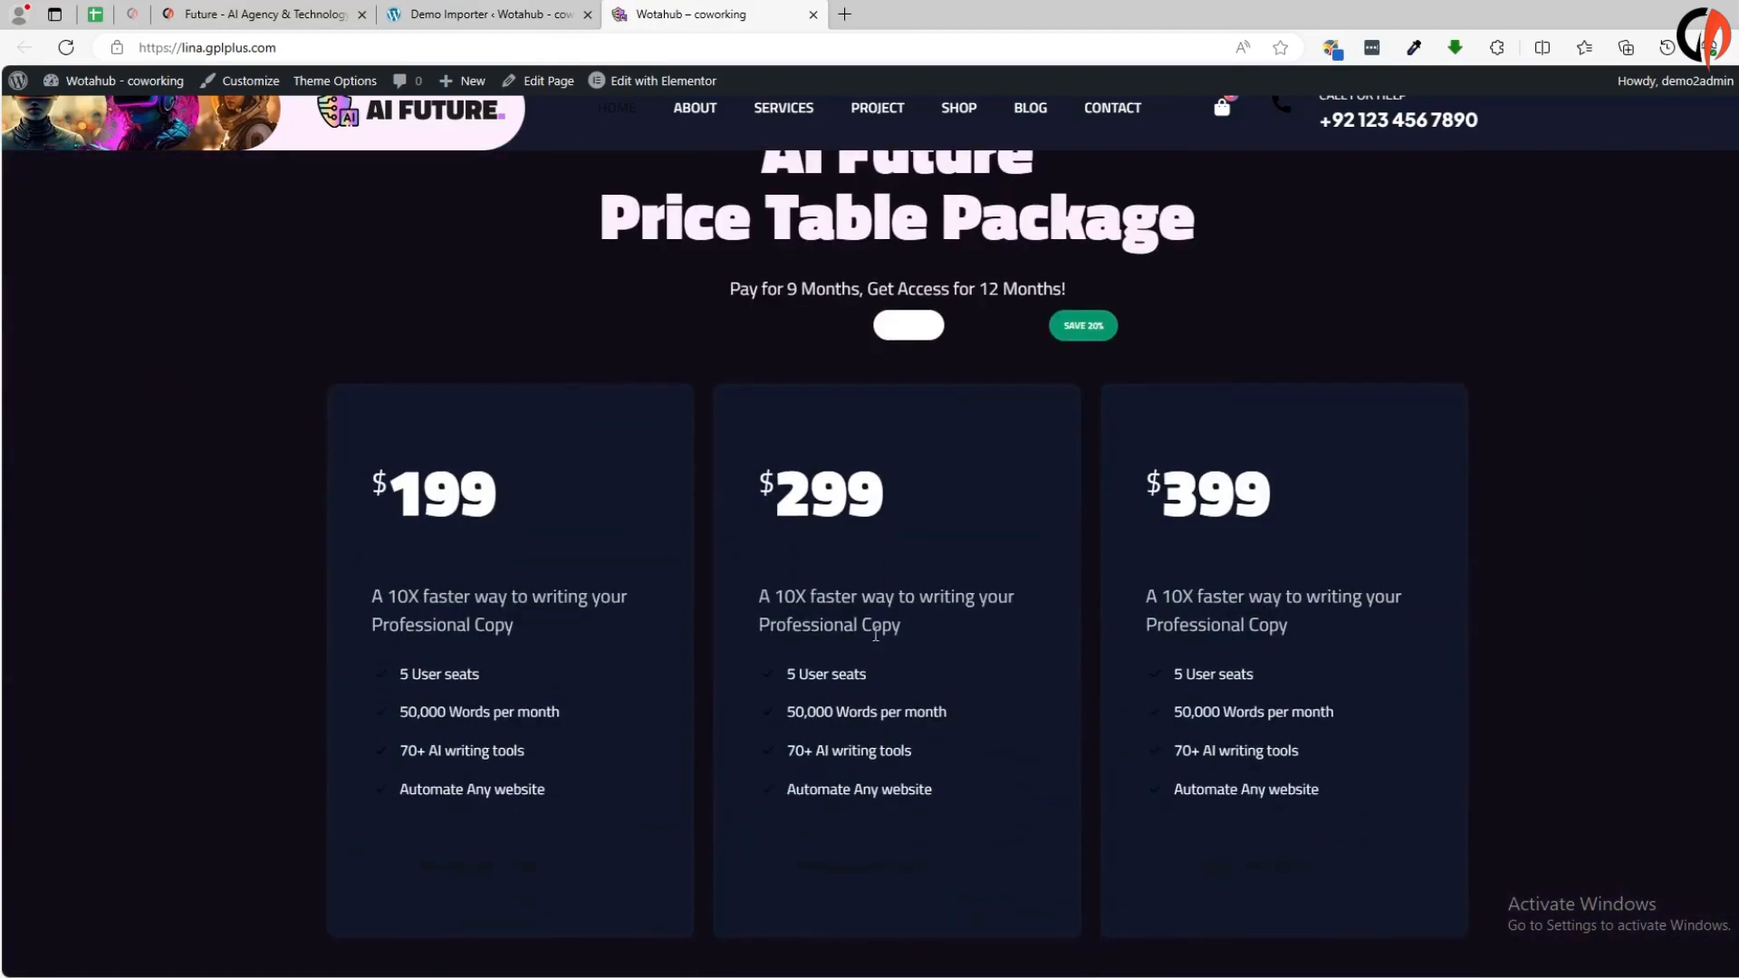
scroll(875, 634, "down", 11)
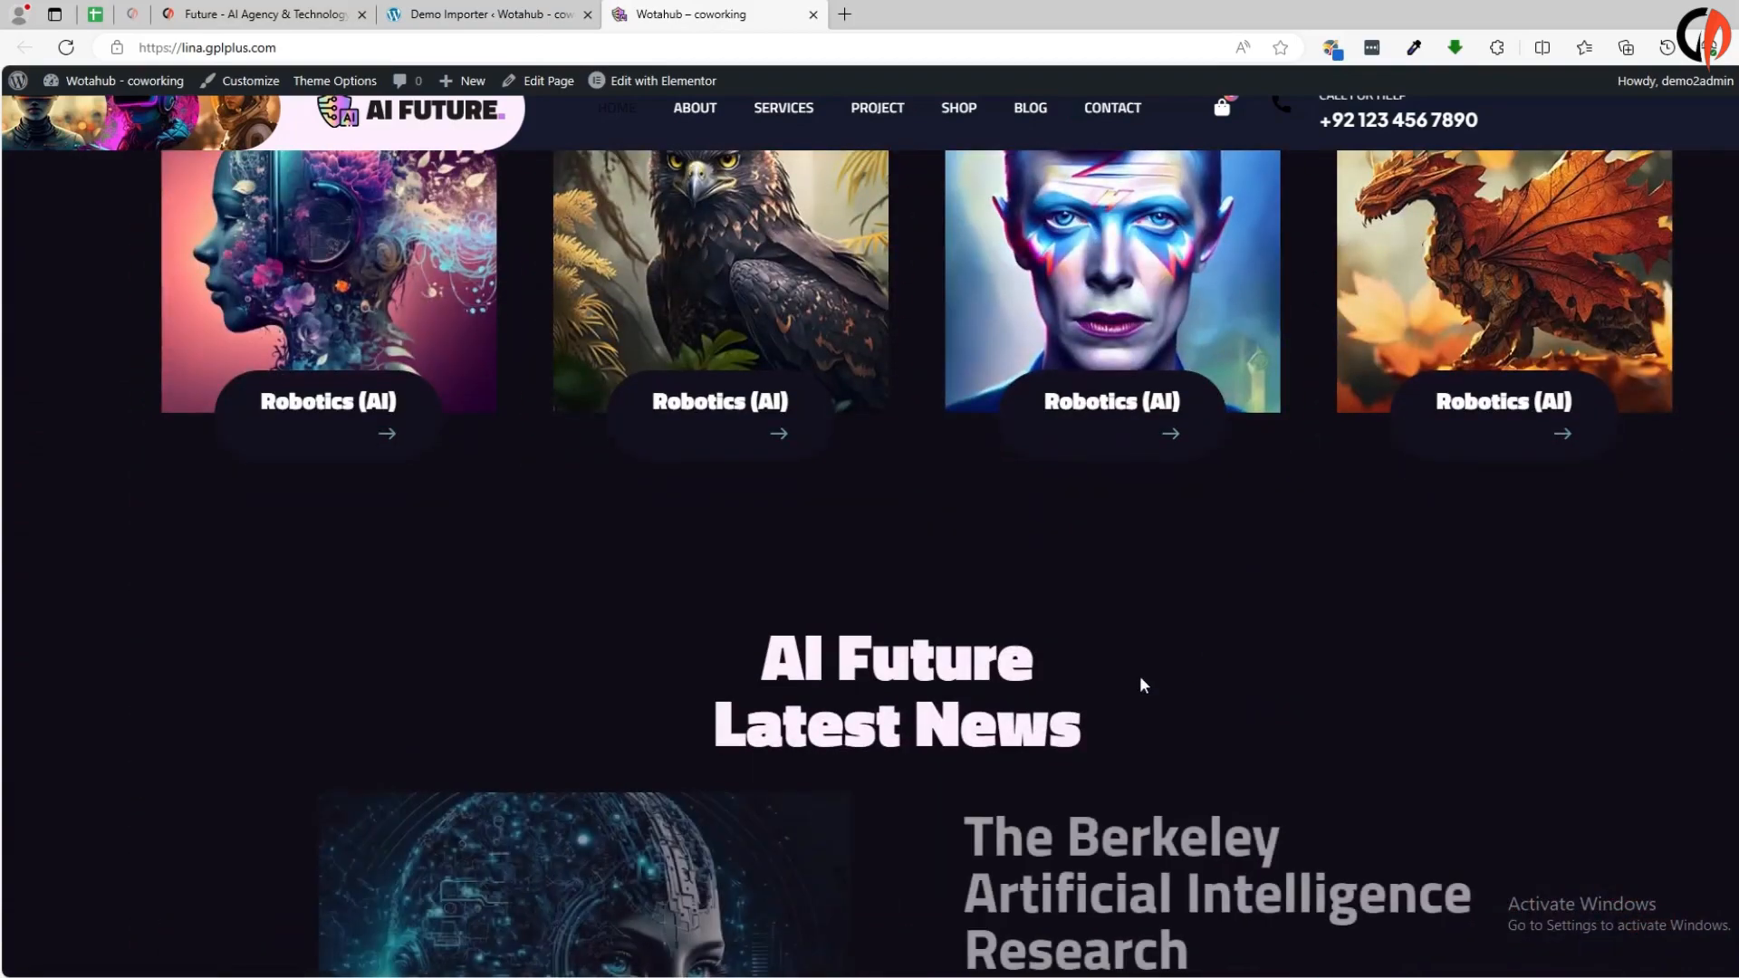
scroll(785, 692, "down", 3)
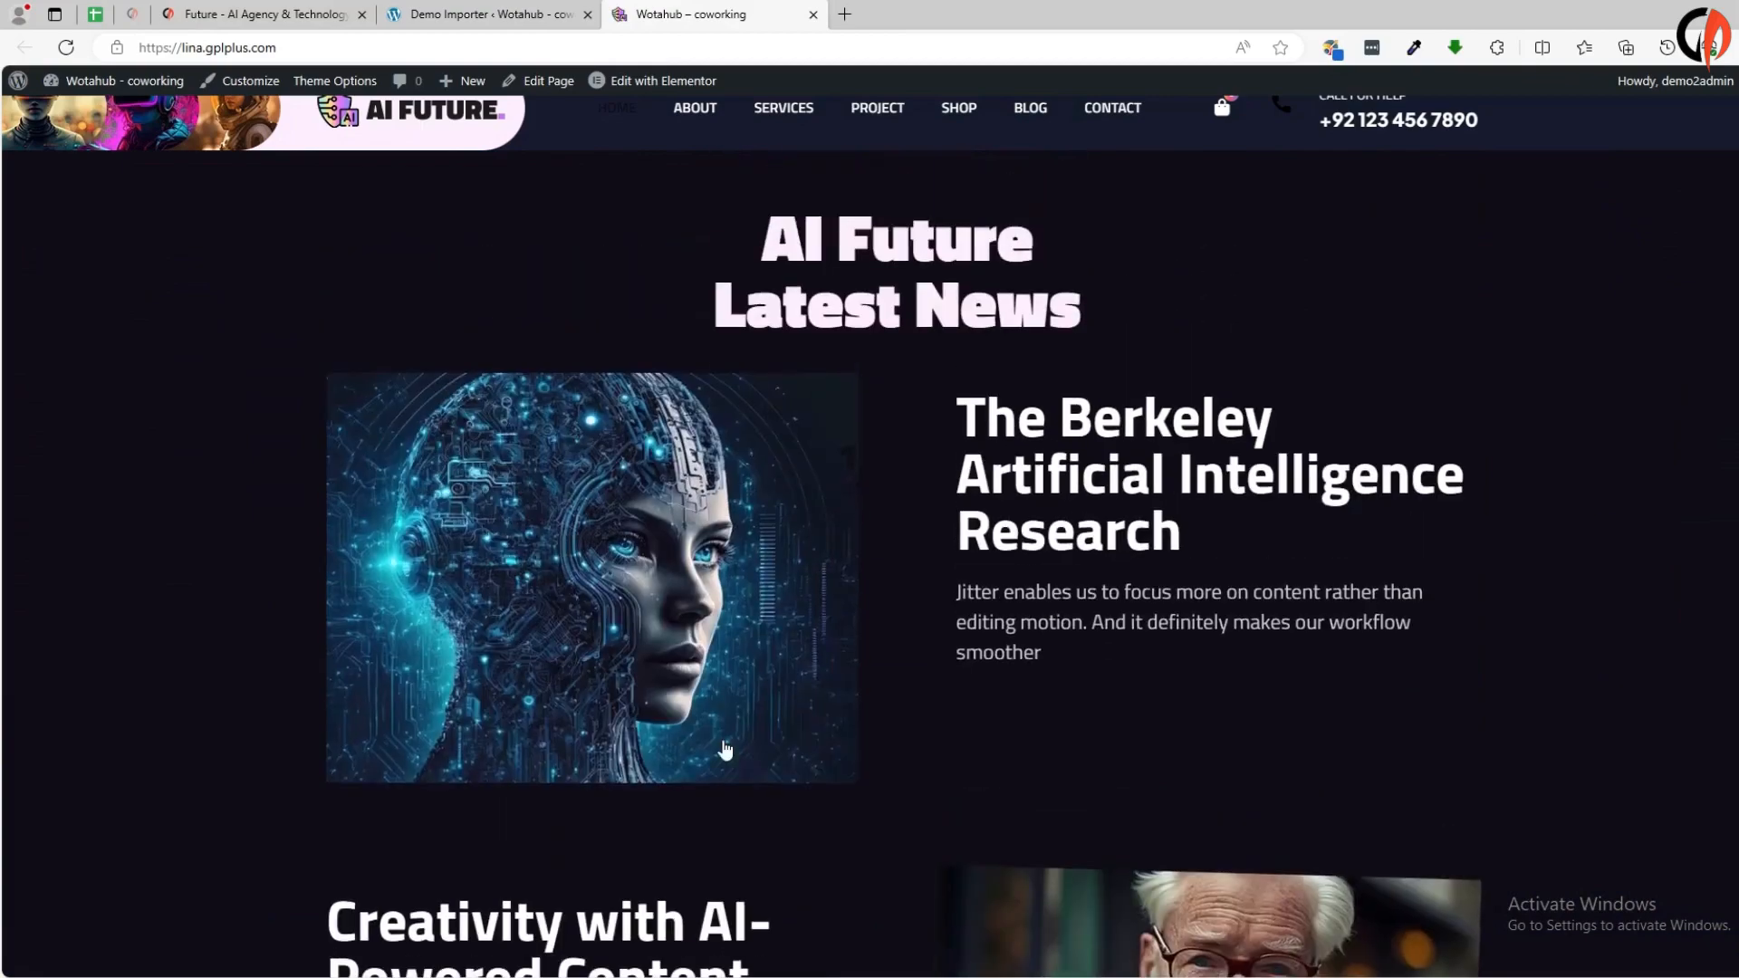
scroll(725, 748, "up", 20)
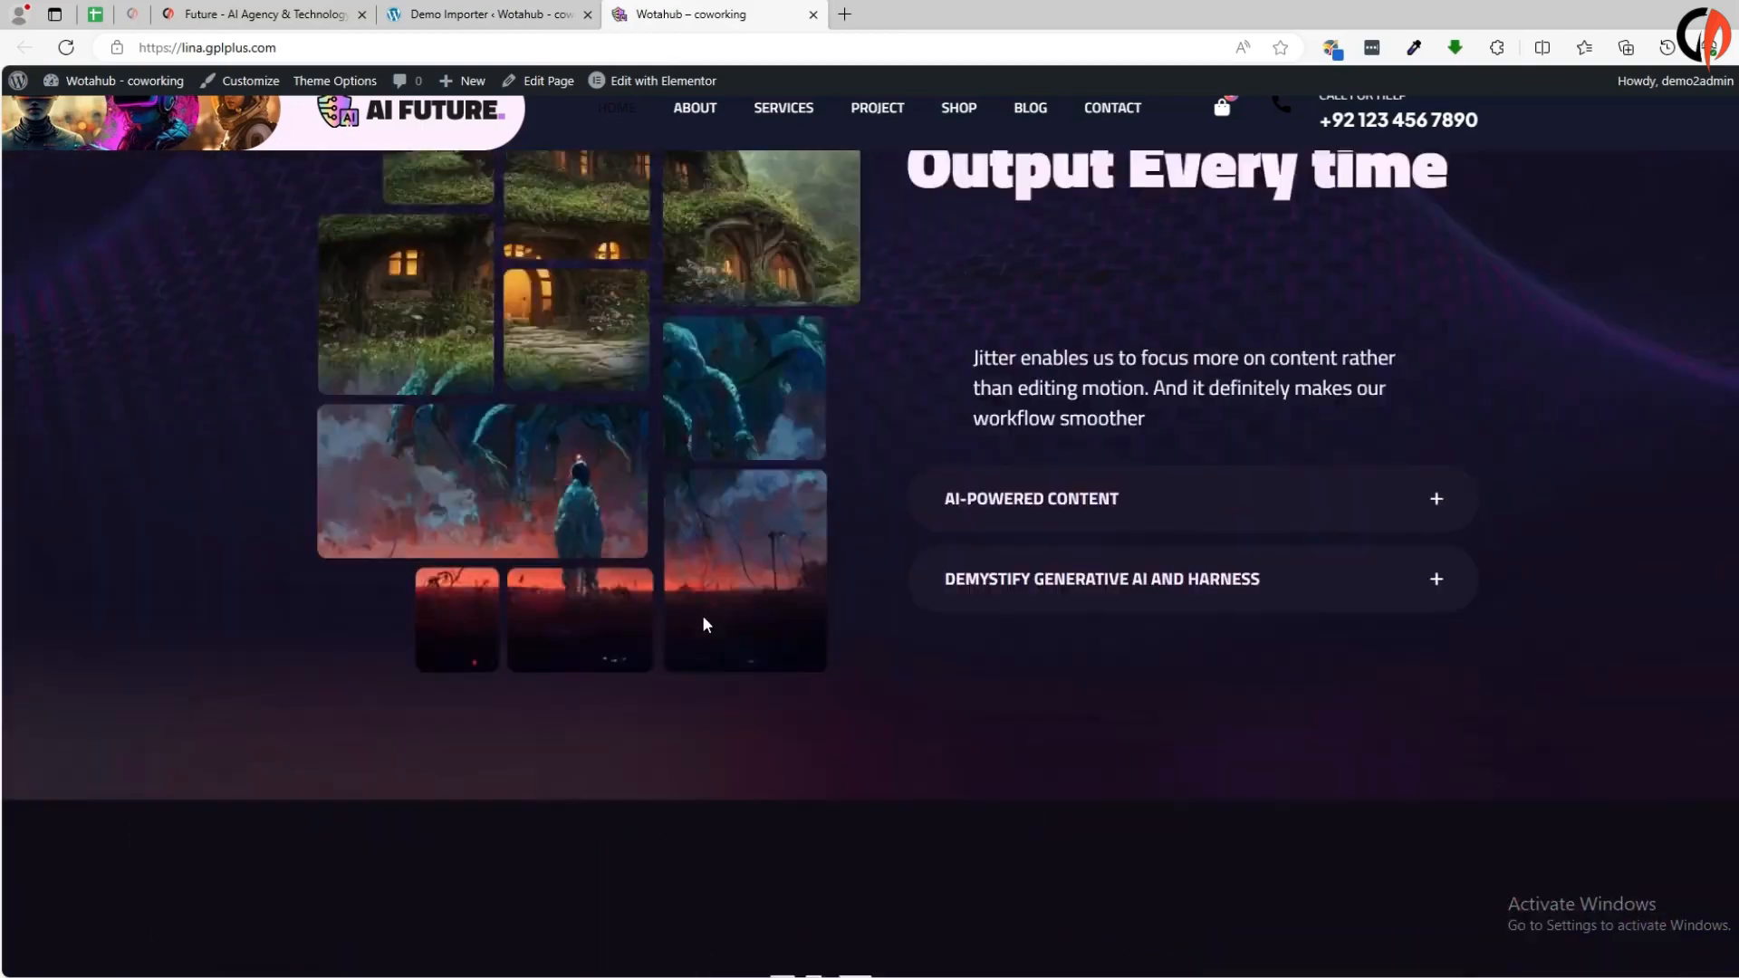
scroll(706, 625, "up", 15)
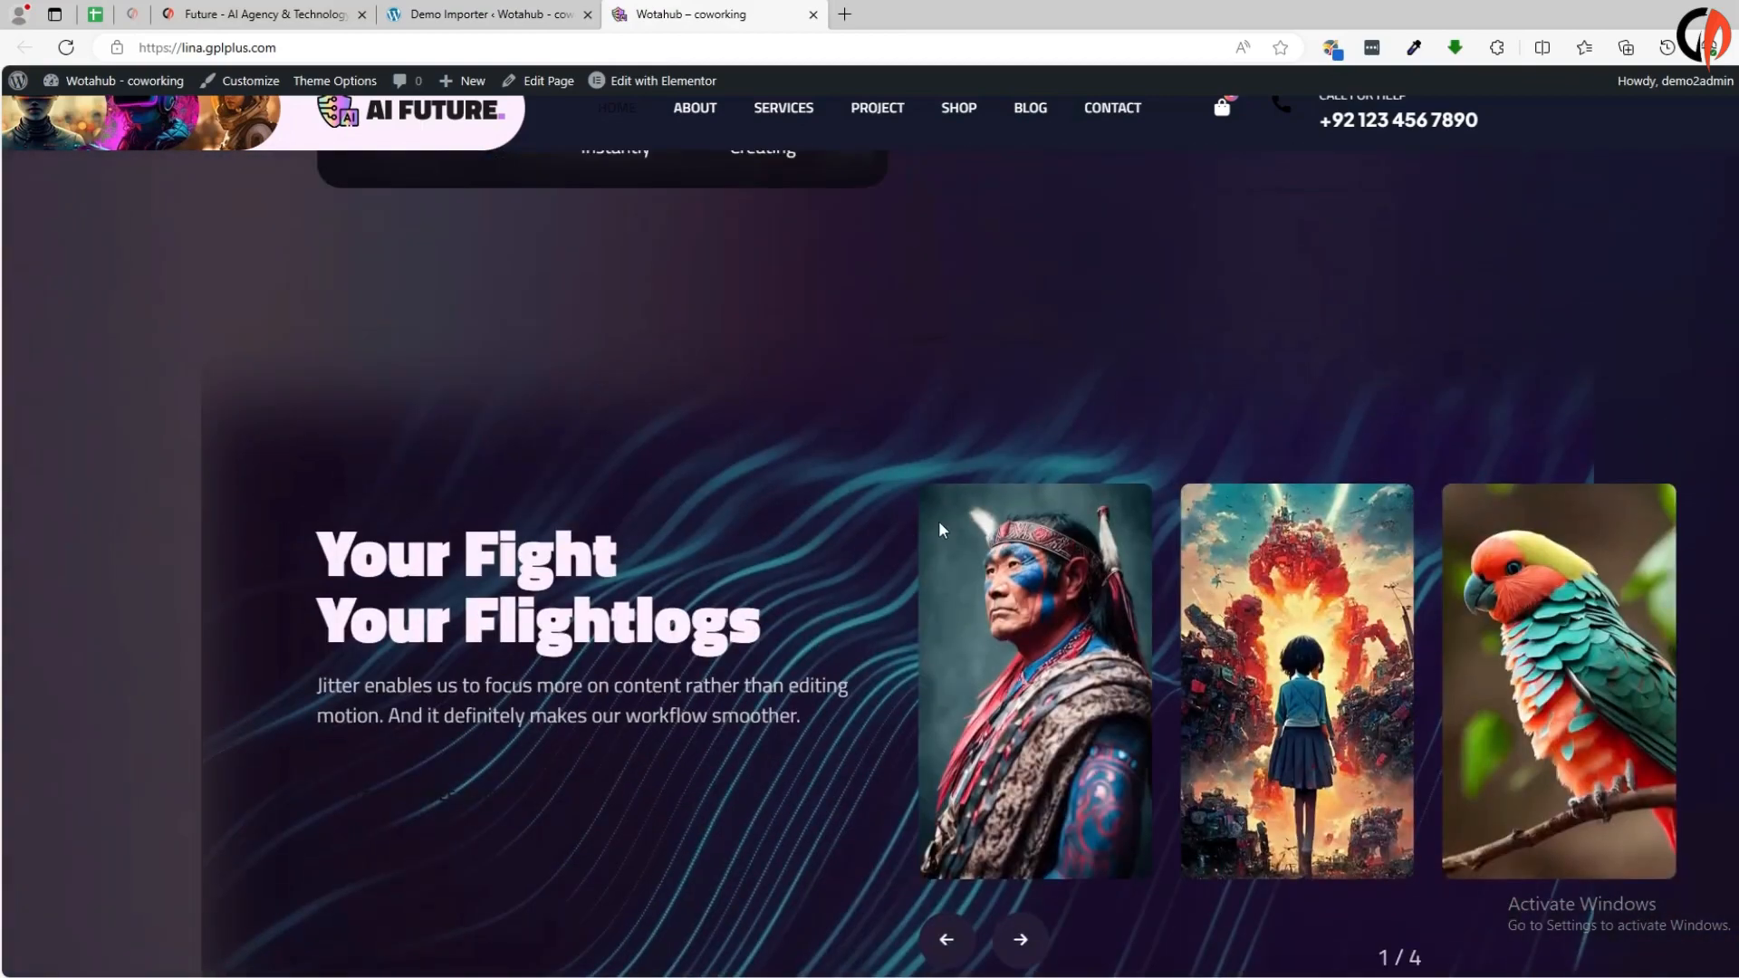
scroll(996, 516, "up", 15)
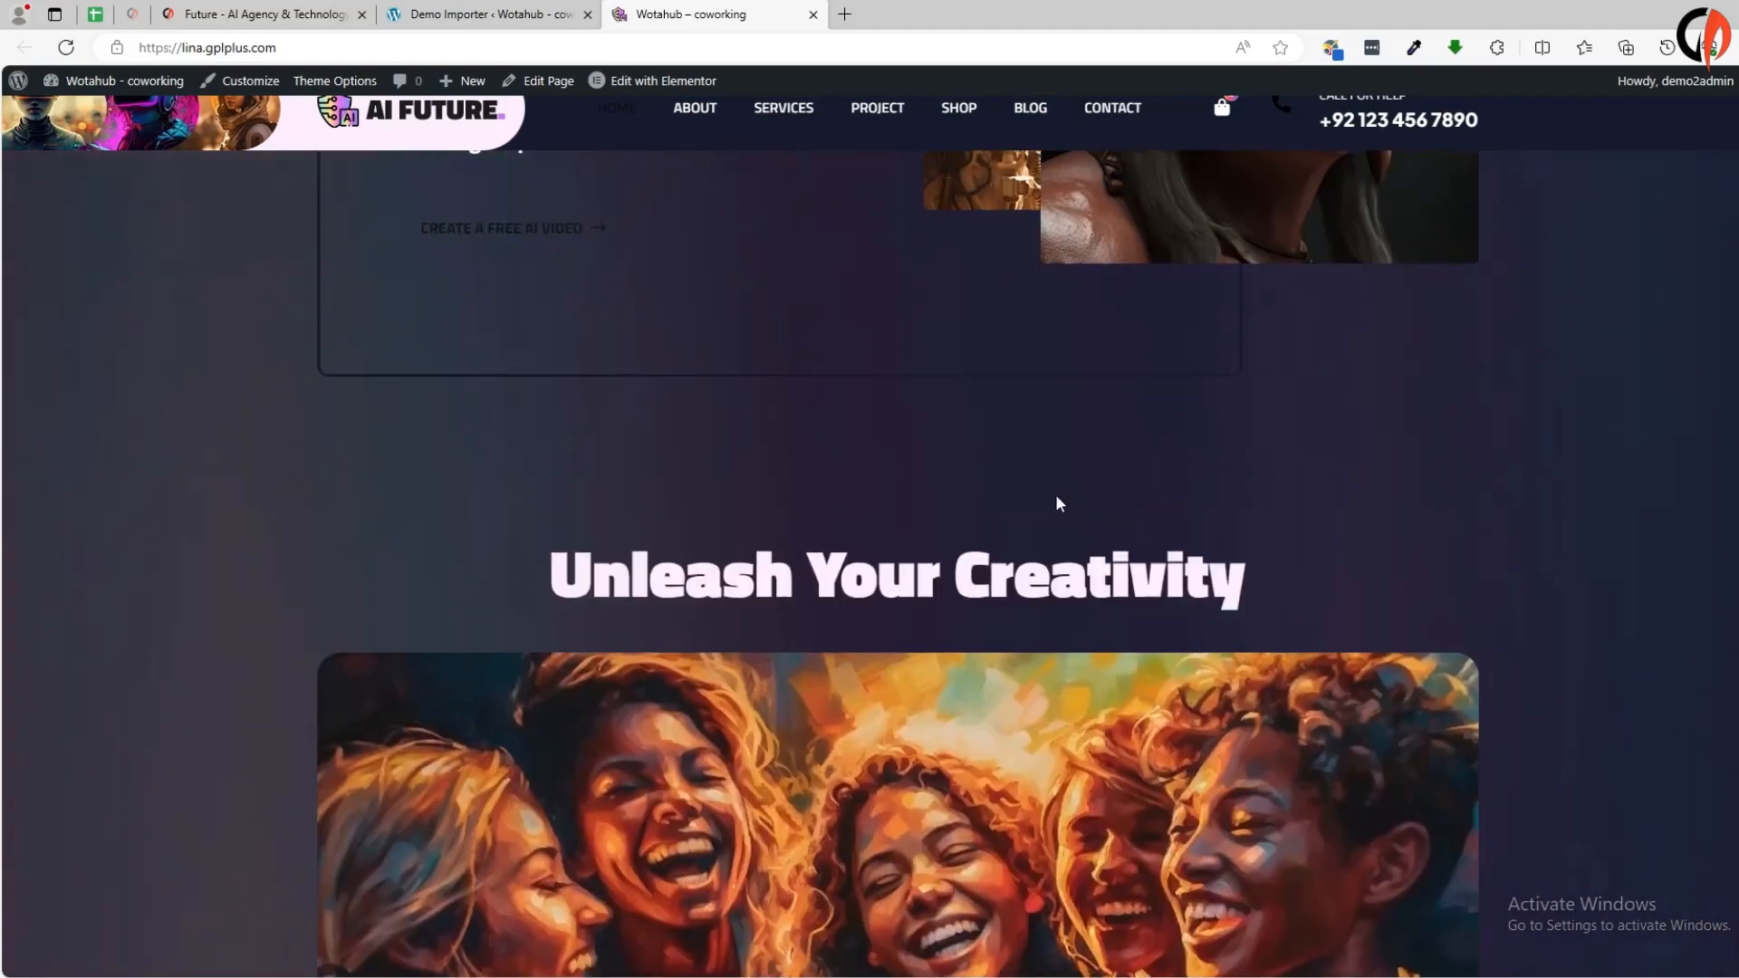
scroll(1059, 504, "up", 15)
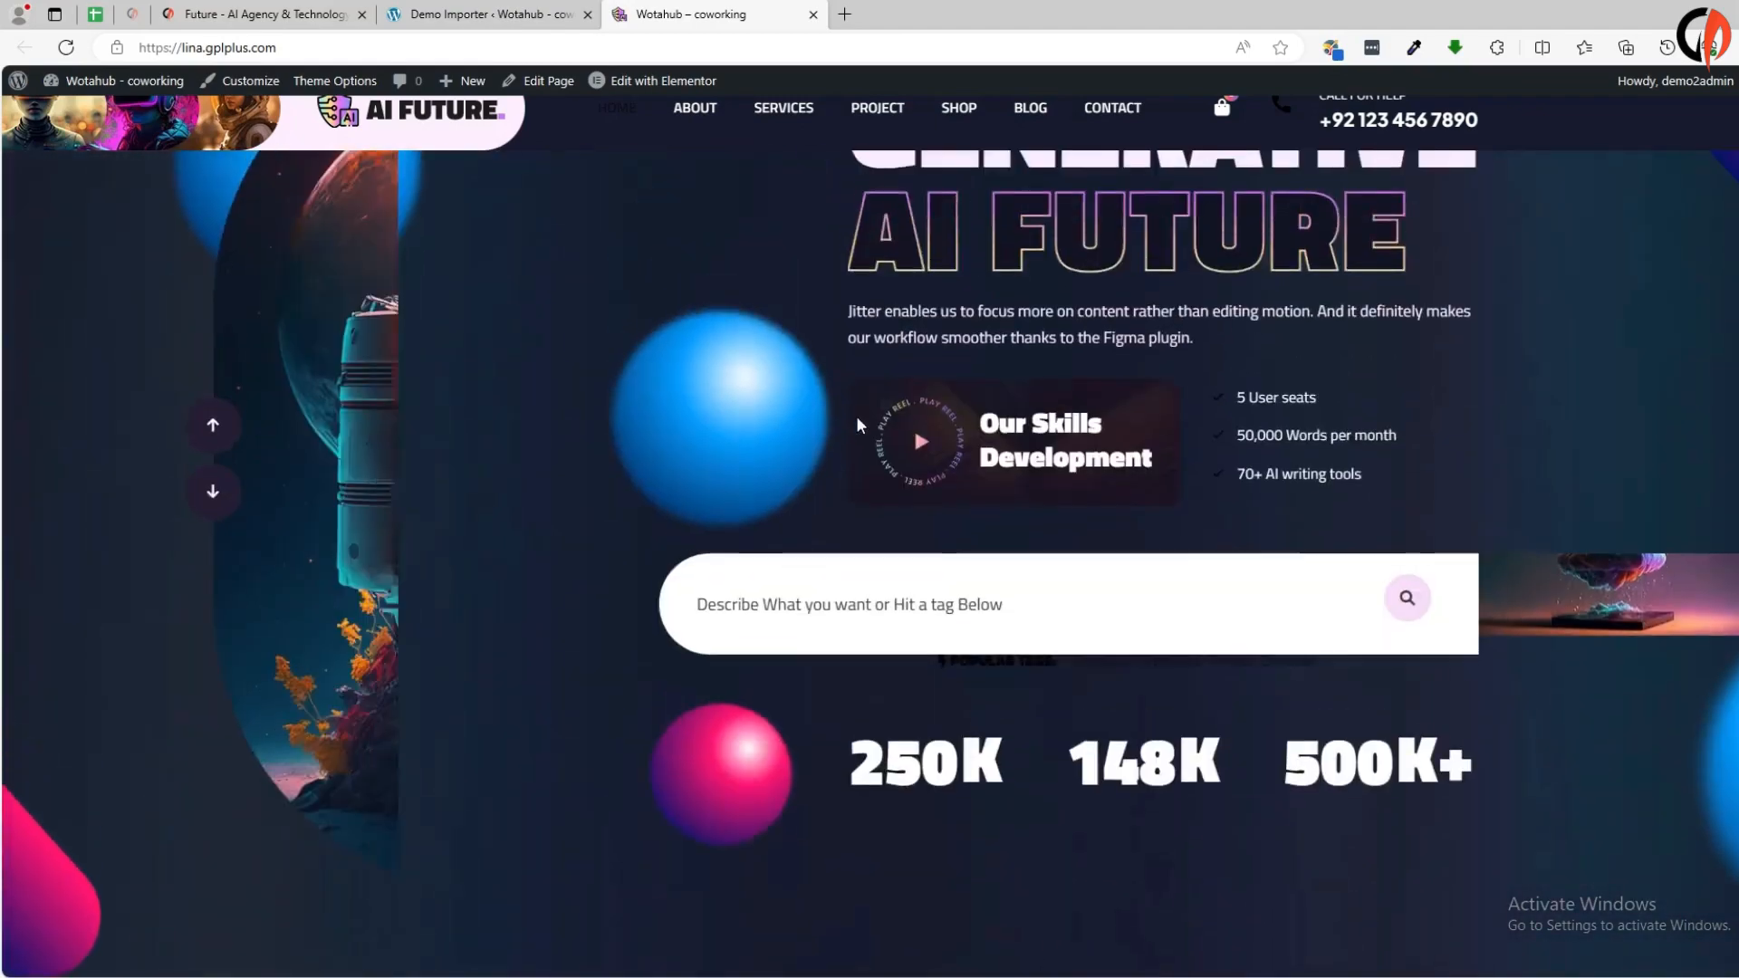
scroll(860, 424, "up", 3)
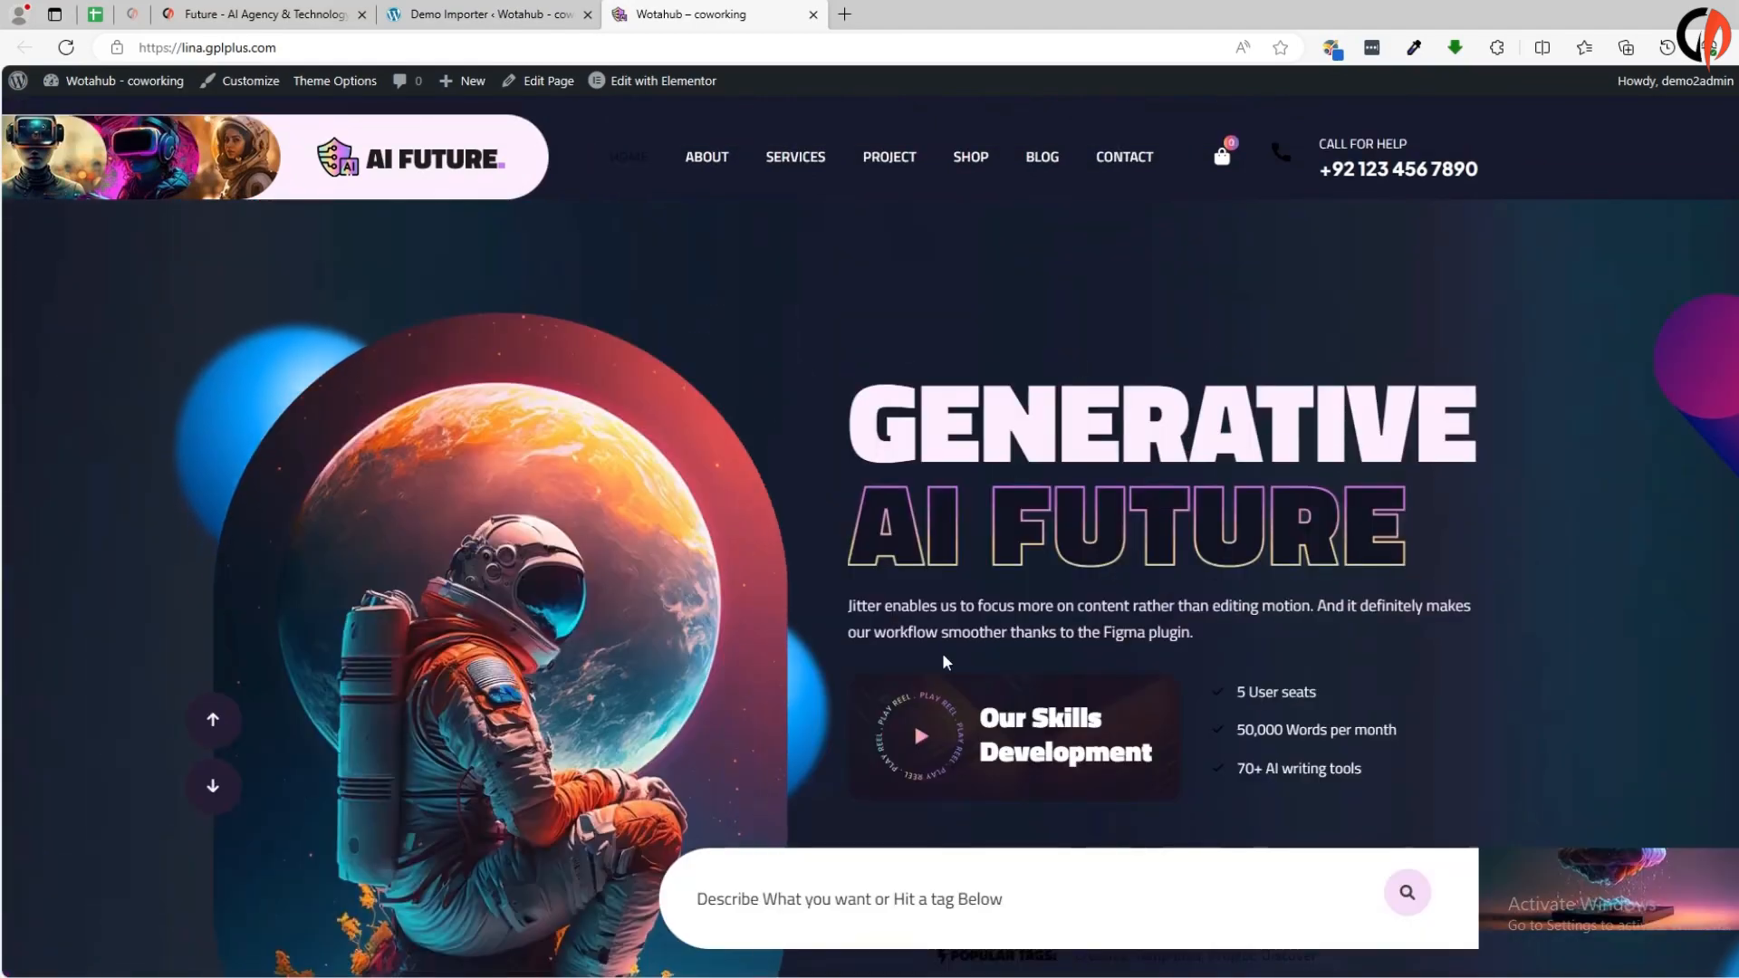